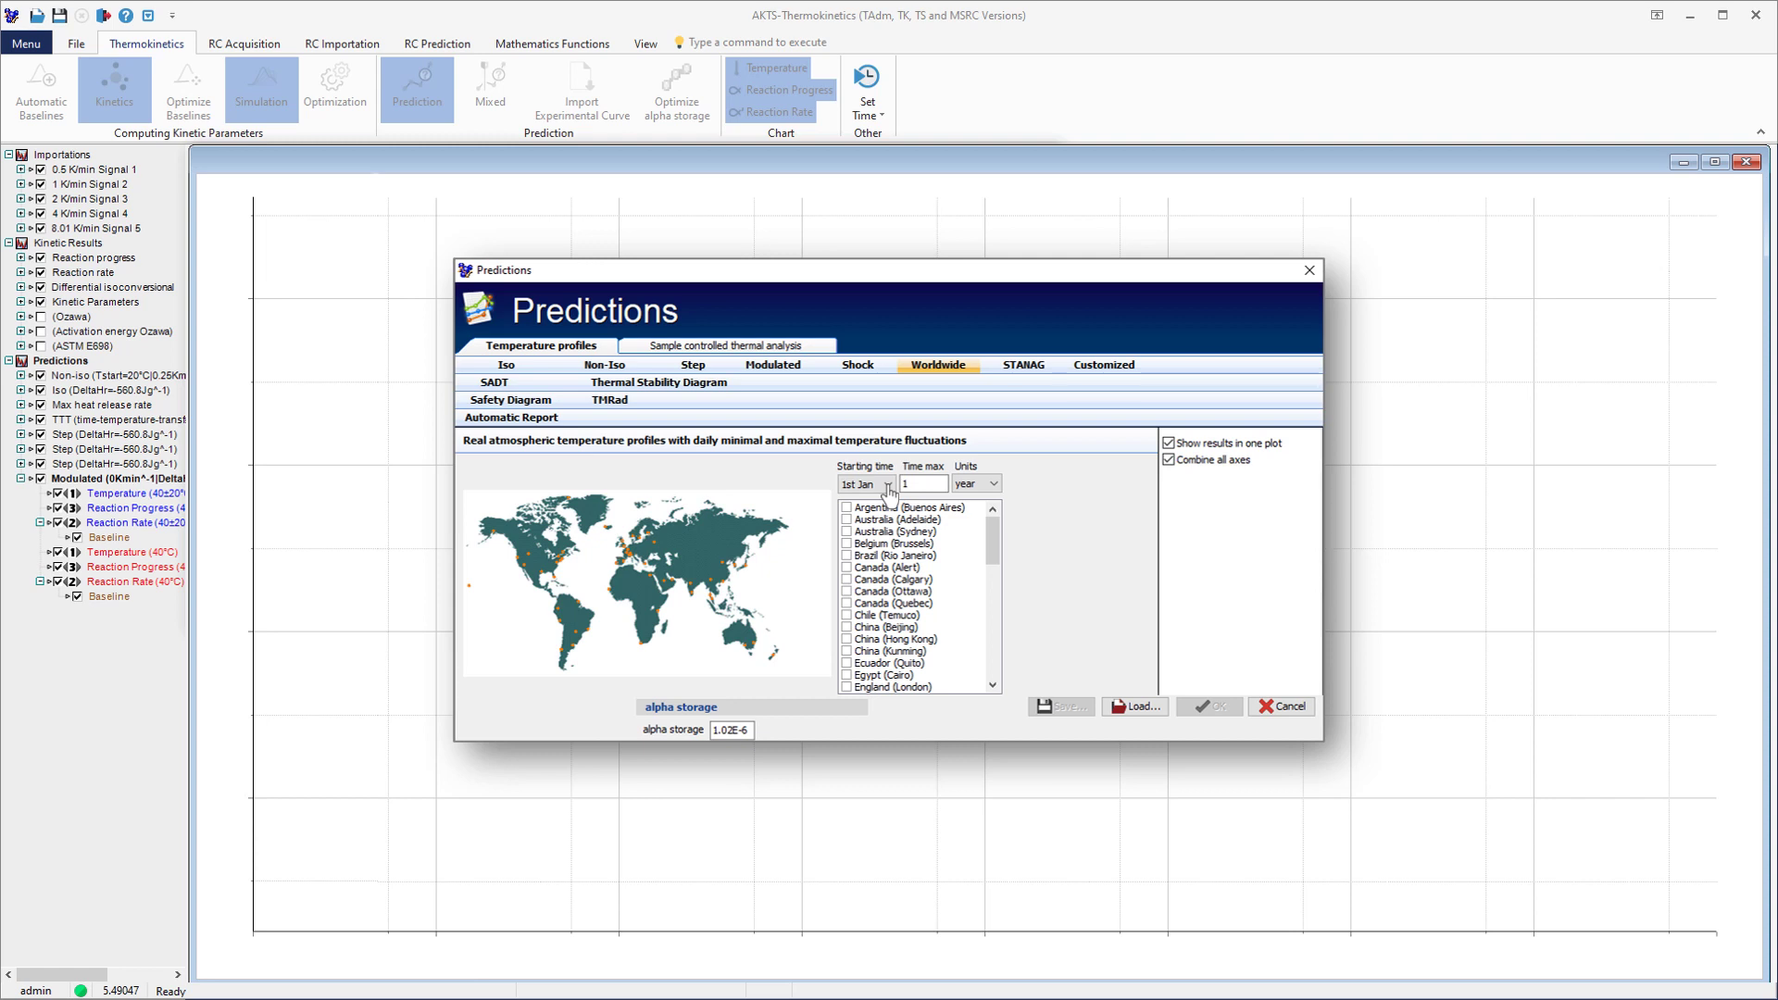
# Set Time max to 2 years from 1st Jan, tick Switzerland (Zurich) and UAE (Dubai), and run the prediction.
pyautogui.click(887, 486)
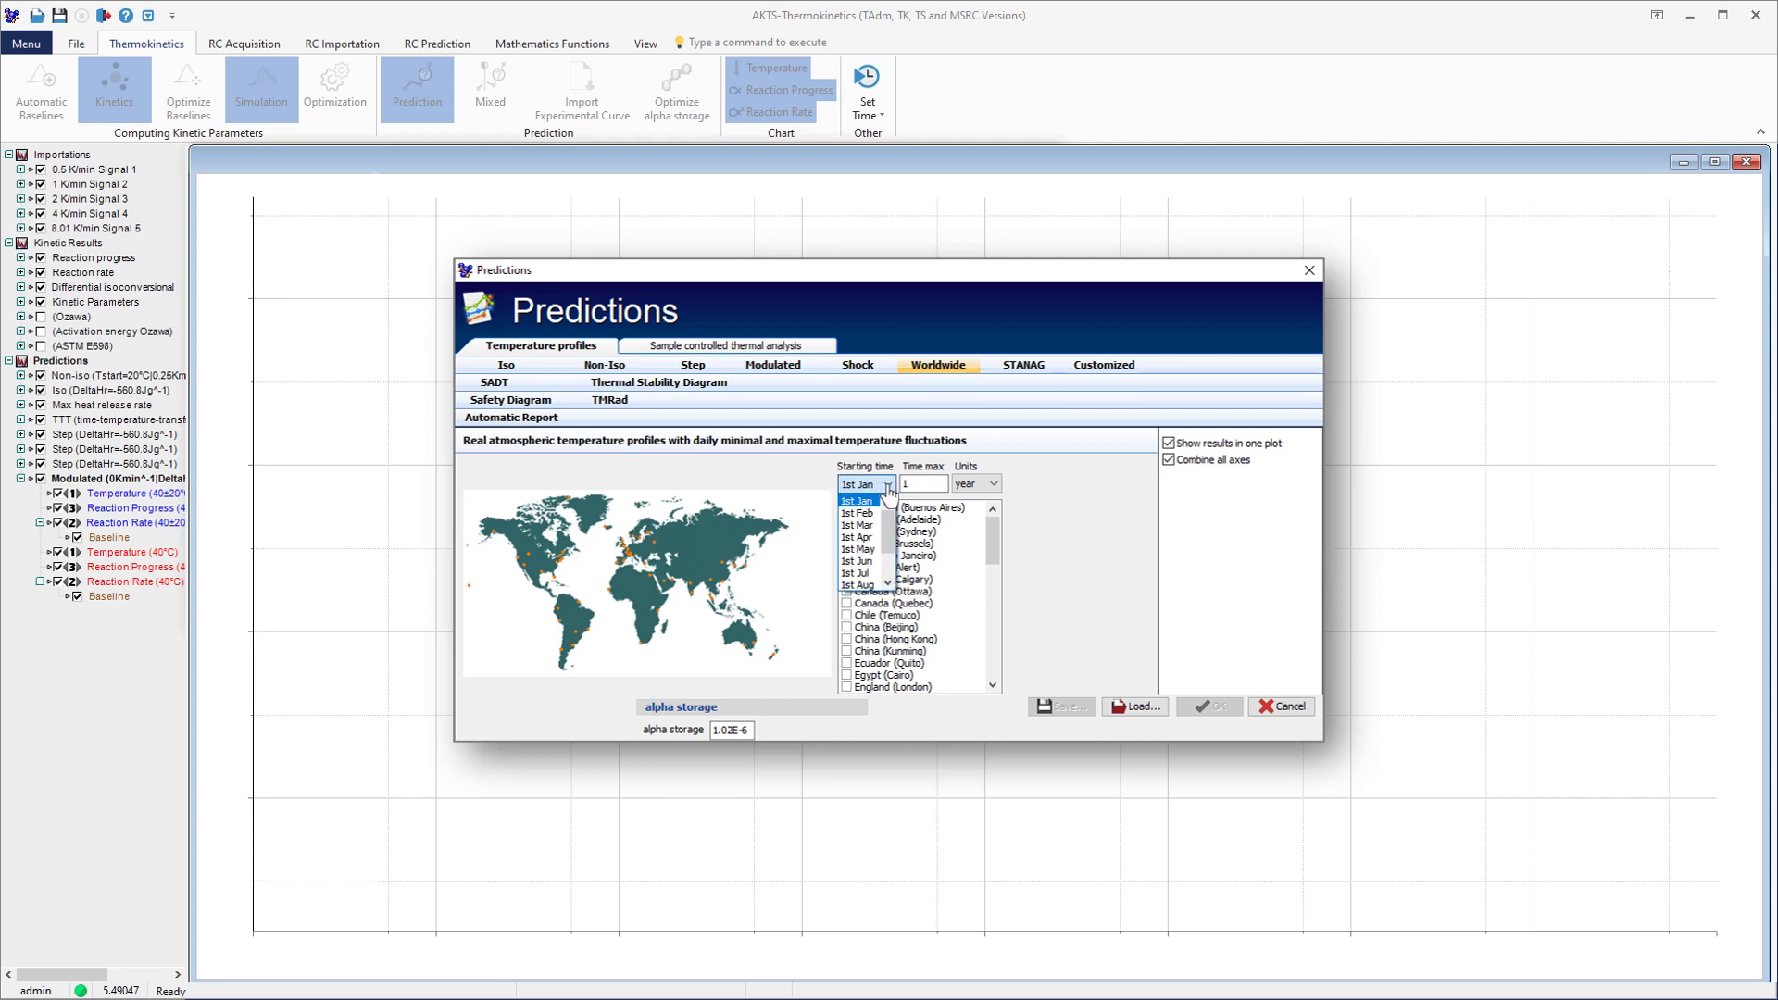
pyautogui.click(858, 501)
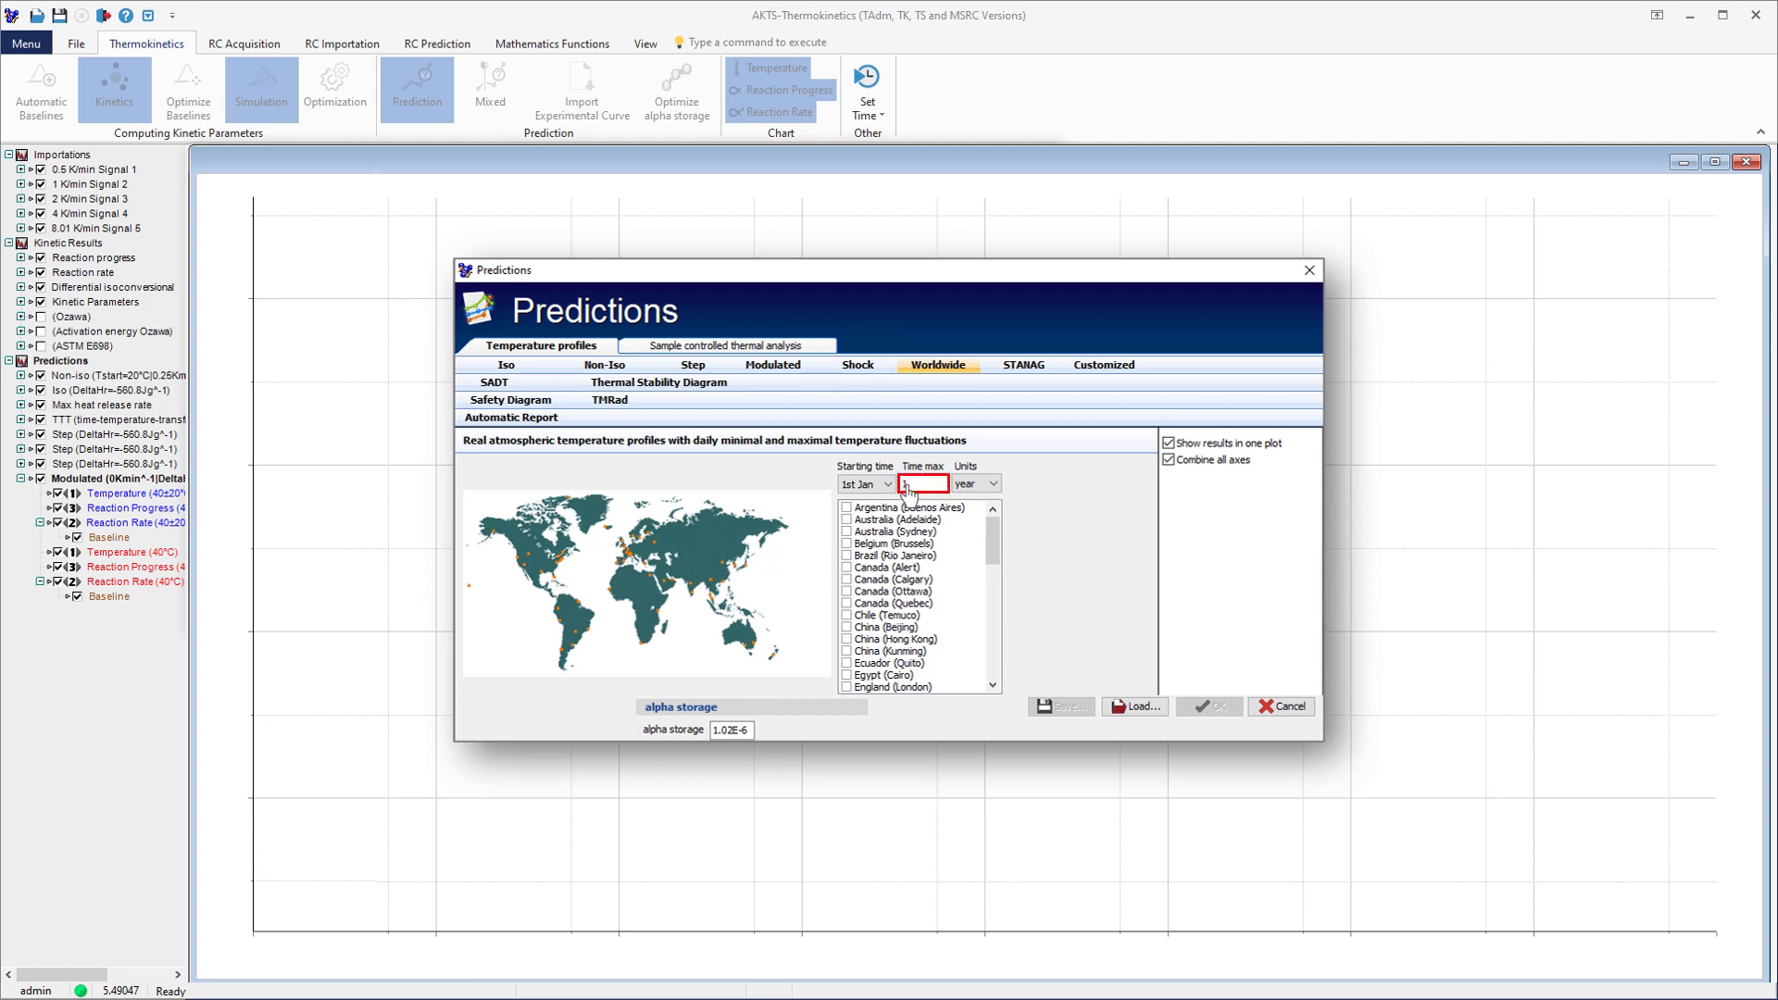
pyautogui.doubleClick(905, 483)
pyautogui.write('2')
pyautogui.moveTo(991, 546); pyautogui.dragTo(992, 618)
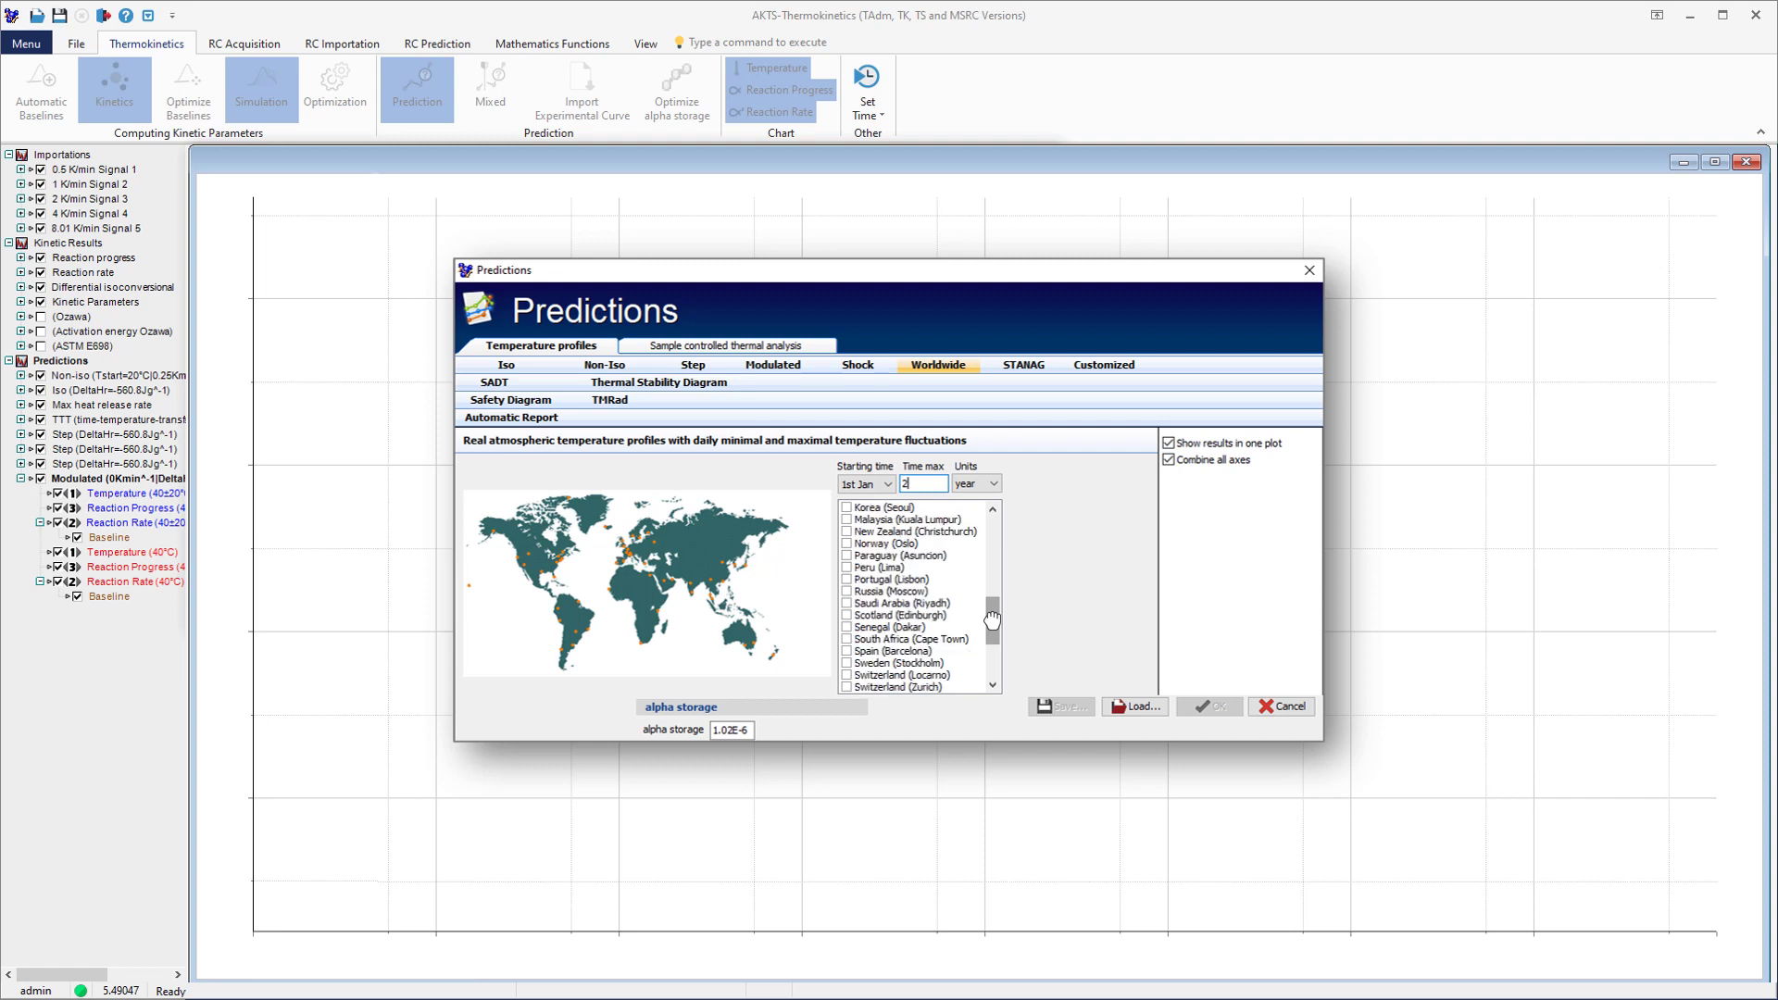
pyautogui.moveTo(992, 619); pyautogui.dragTo(992, 633)
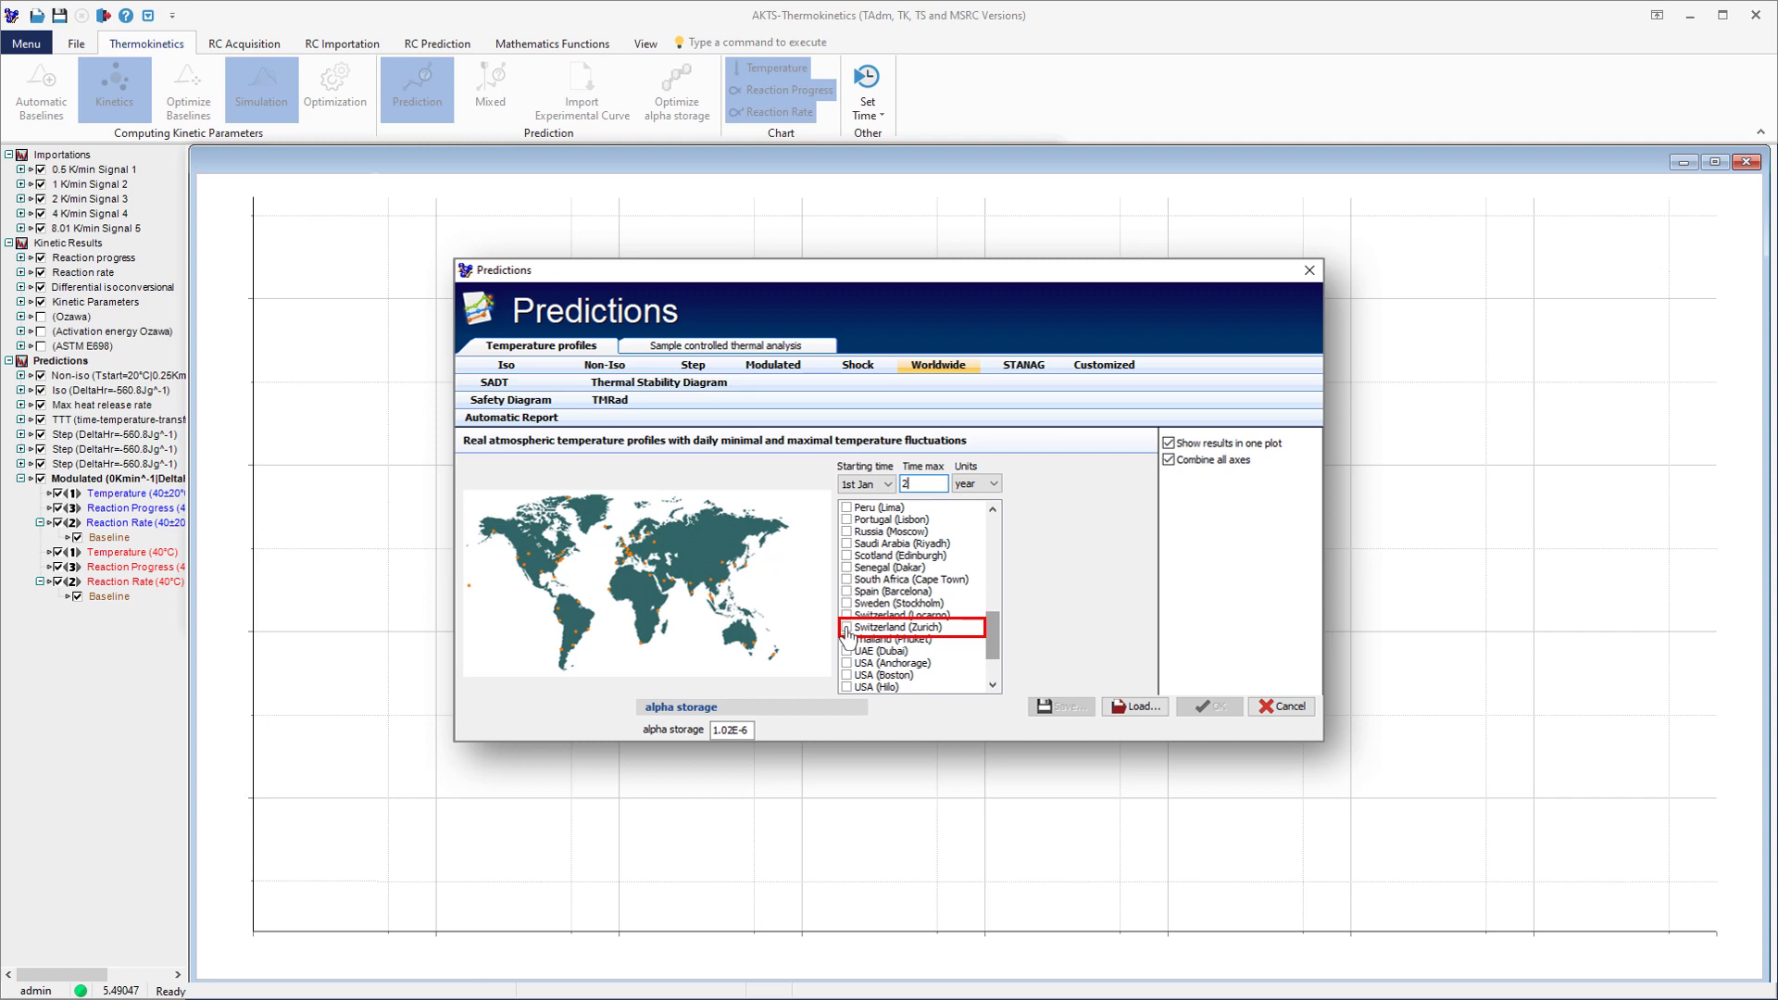
pyautogui.click(846, 628)
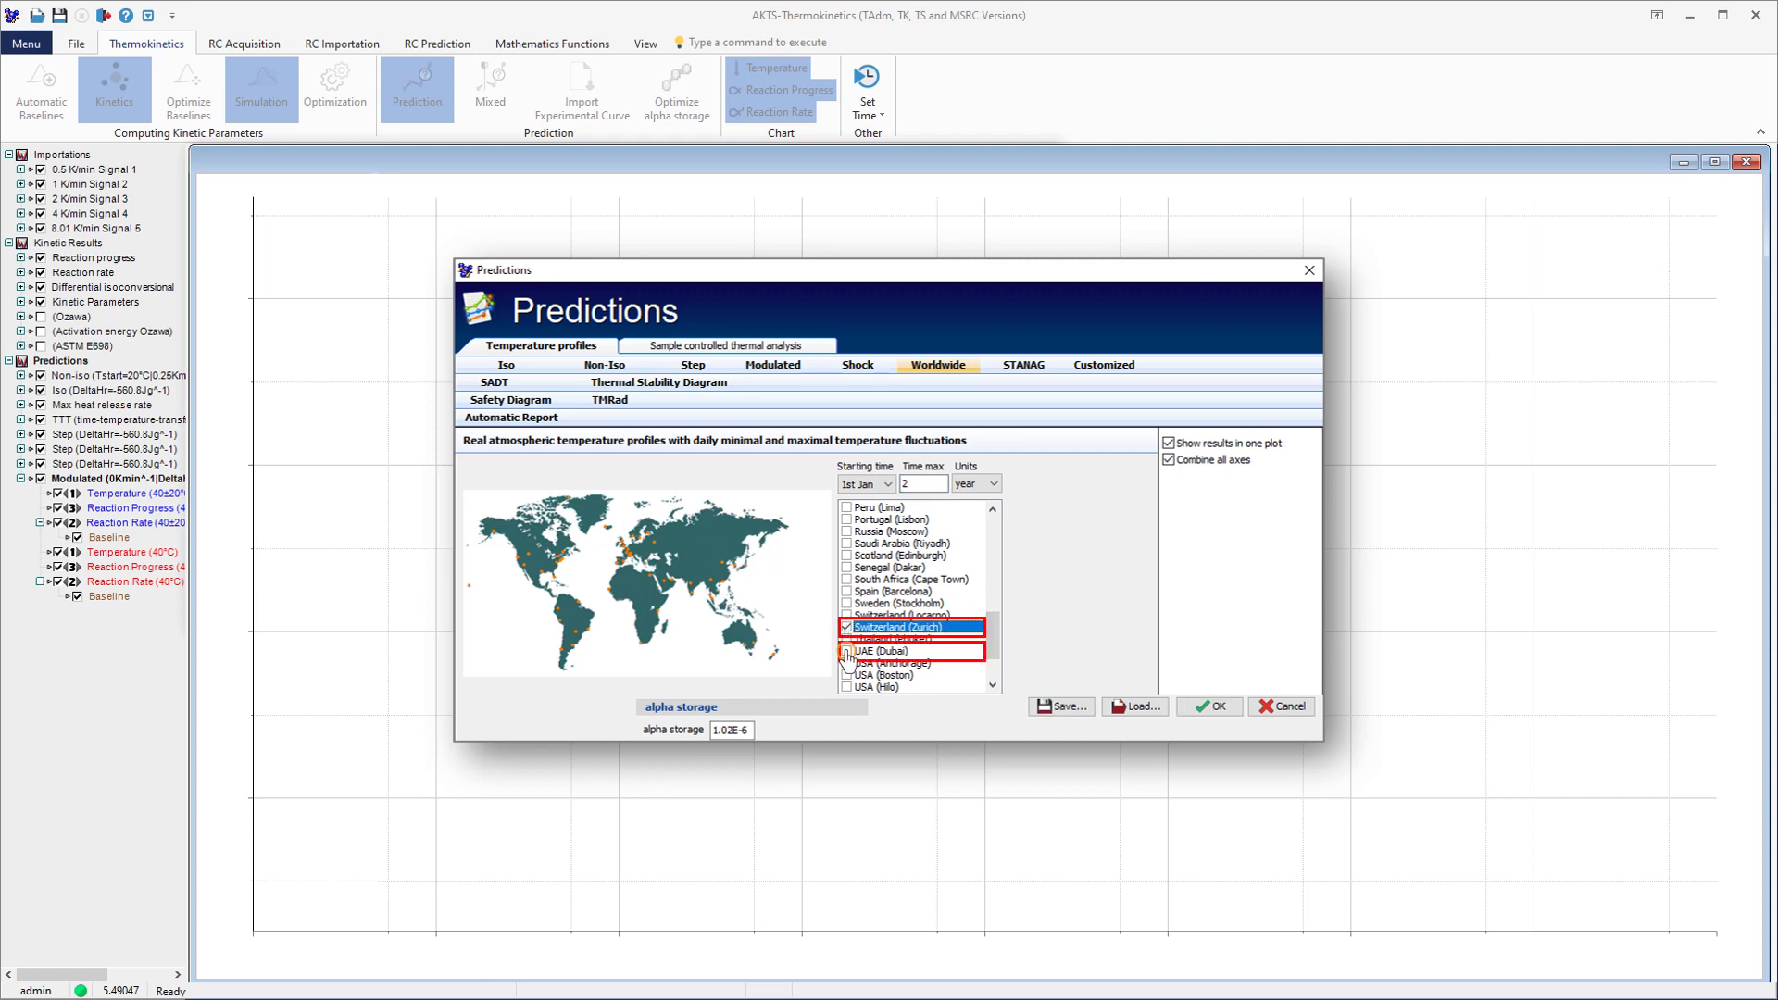
pyautogui.click(846, 652)
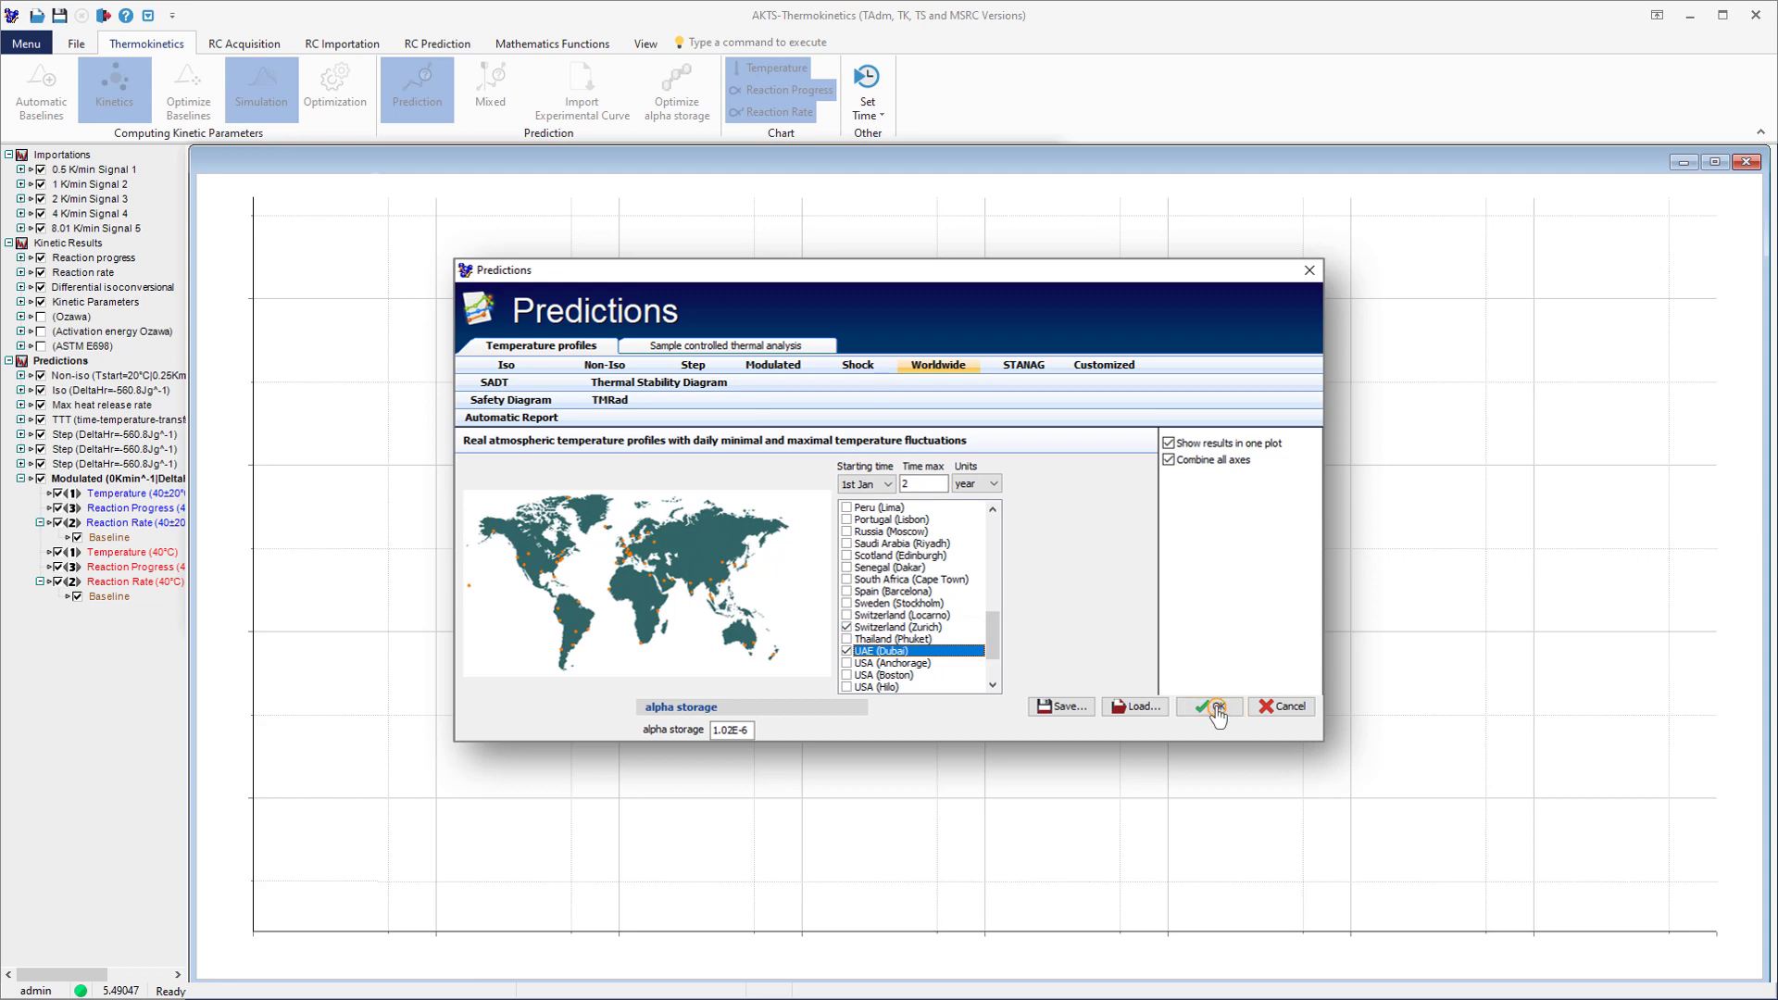
pyautogui.click(1214, 707)
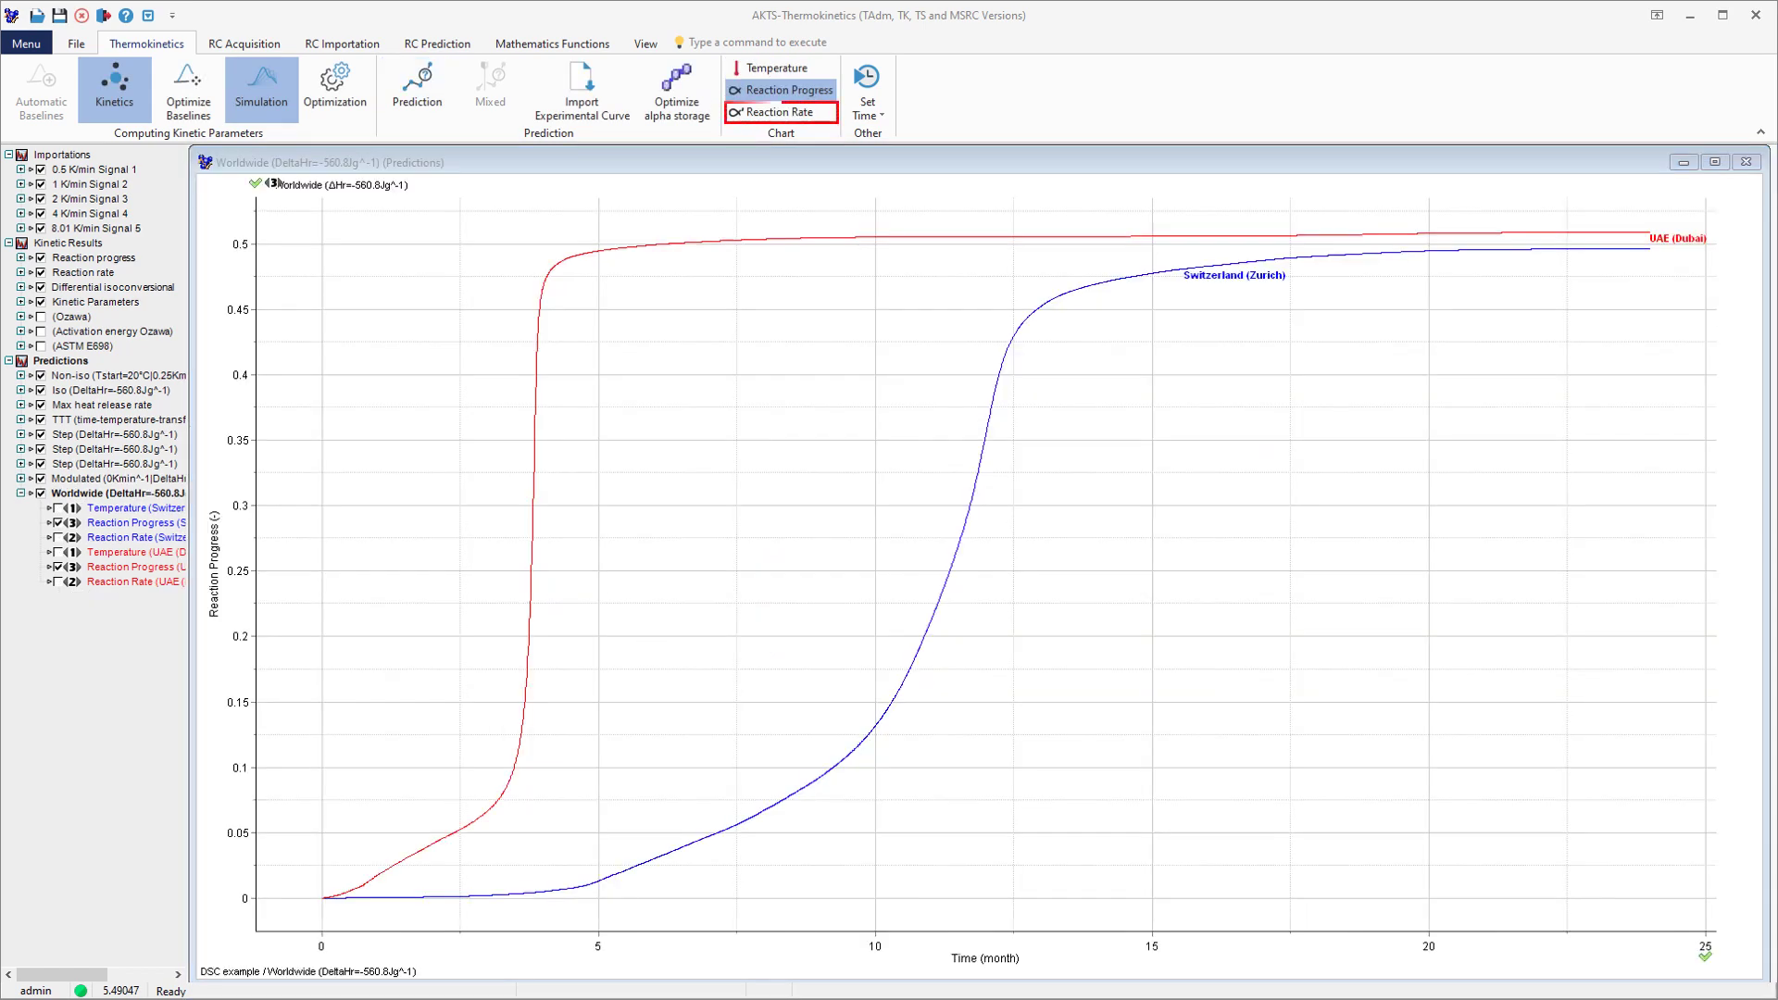
# Add reaction rate and temperature curves to the chart and stack them in separate vertical panels.
pyautogui.click(773, 112)
pyautogui.click(776, 71)
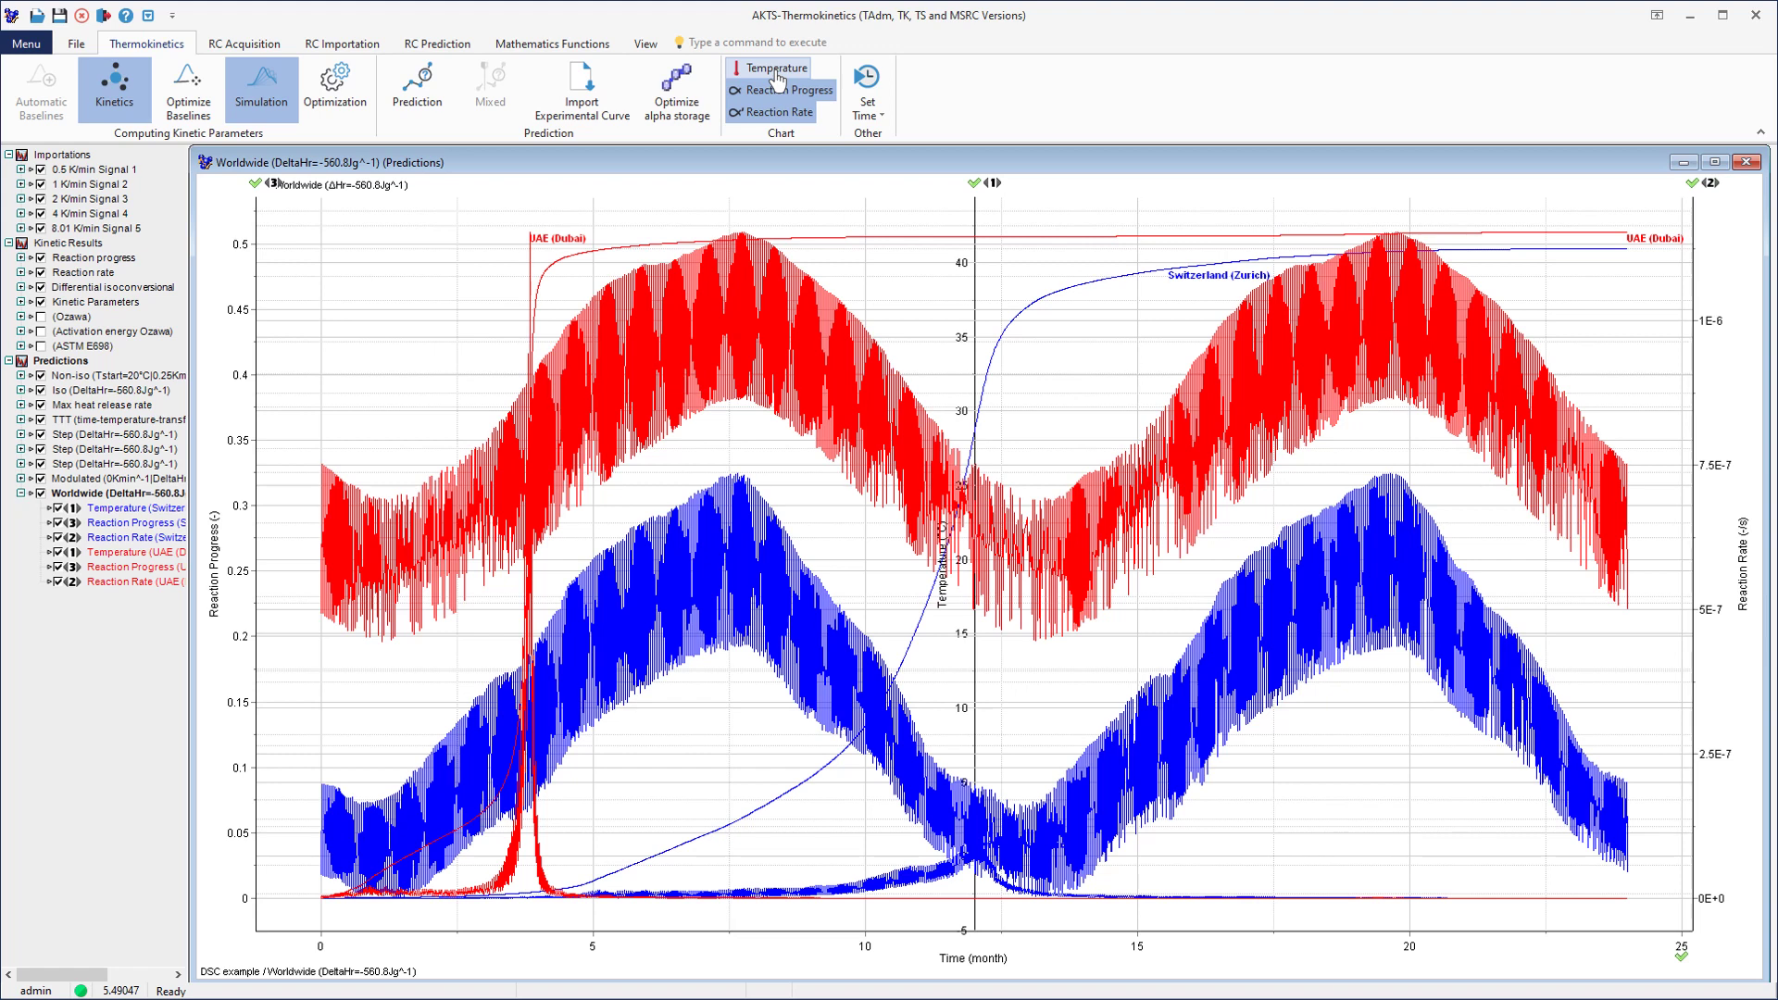
pyautogui.rightClick(270, 216)
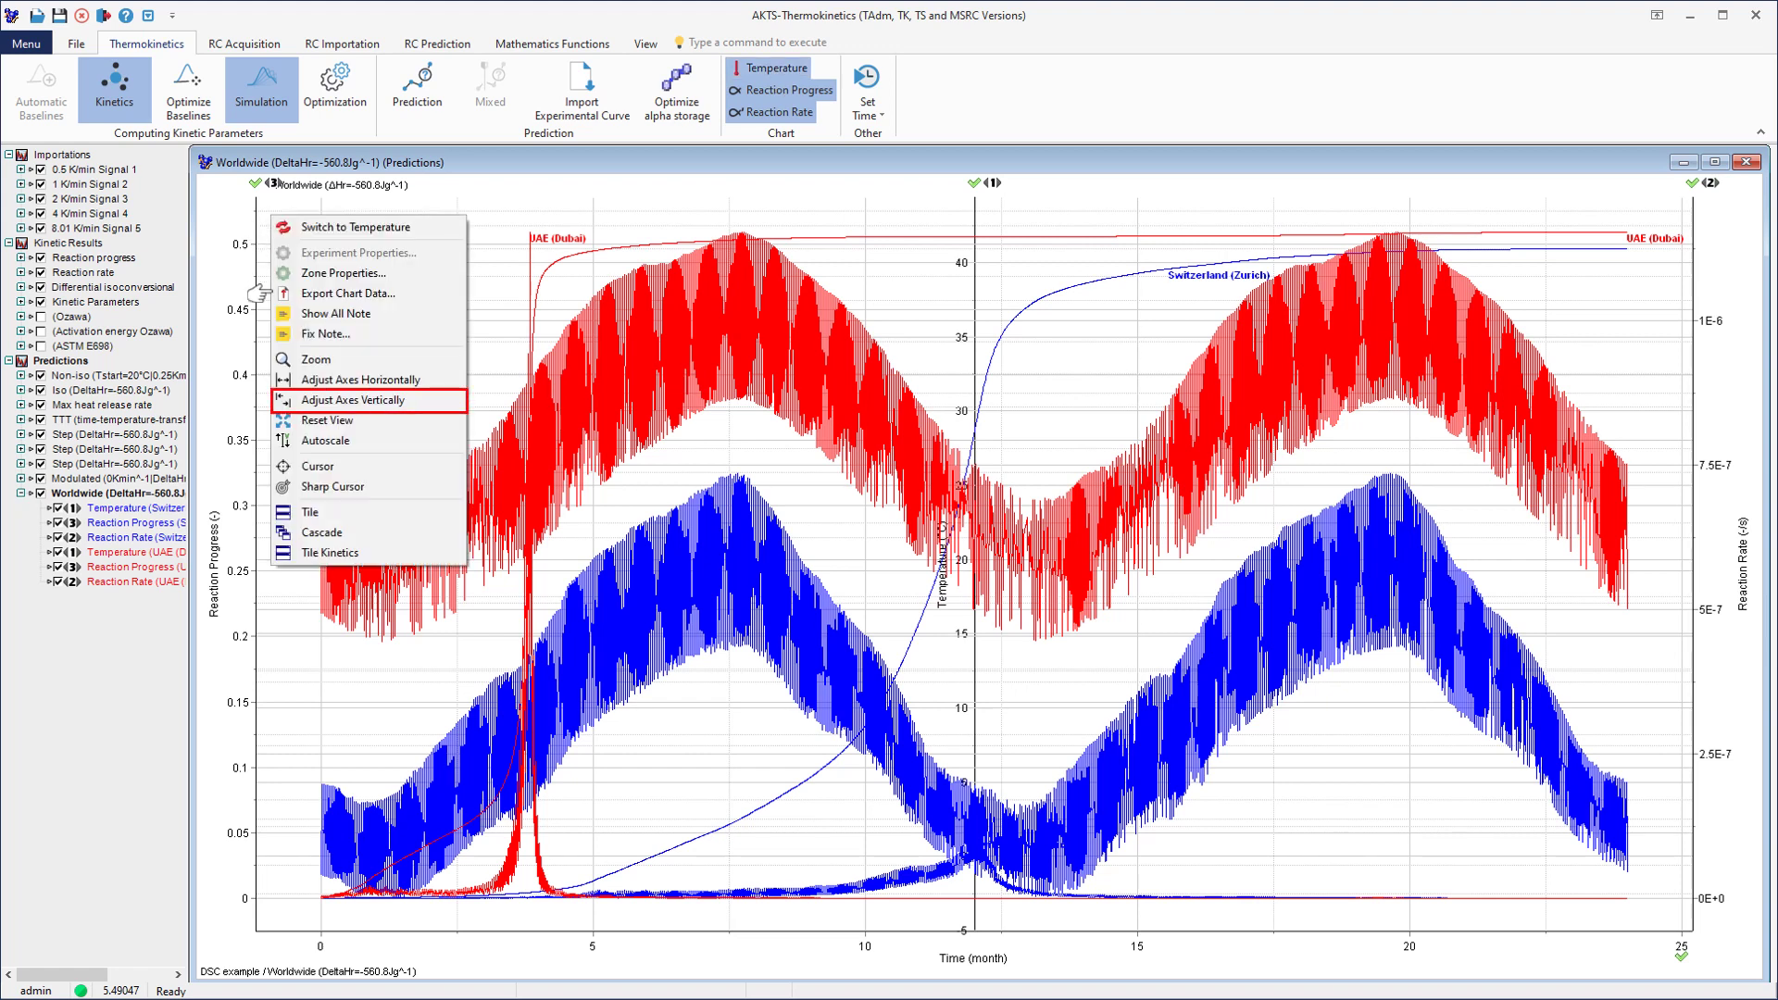
pyautogui.click(309, 512)
# Express the reaction rate axis in μW/g.
pyautogui.rightClick(268, 706)
pyautogui.moveTo(311, 737)
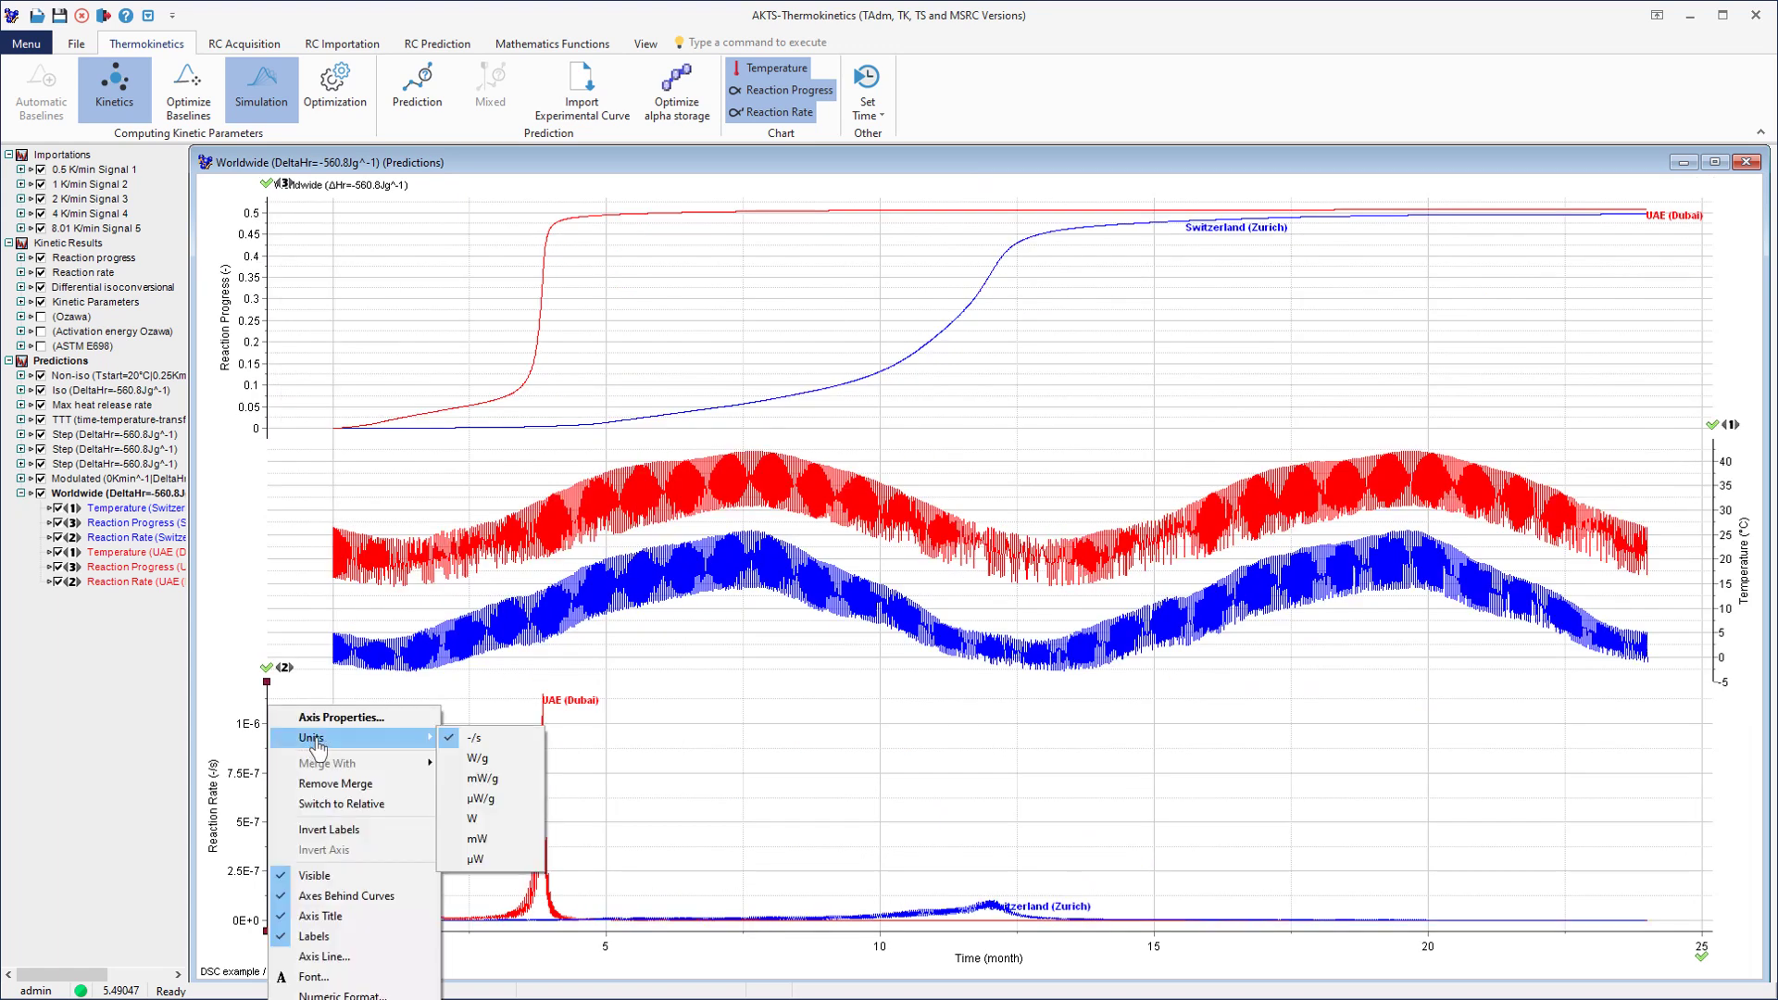
pyautogui.click(480, 799)
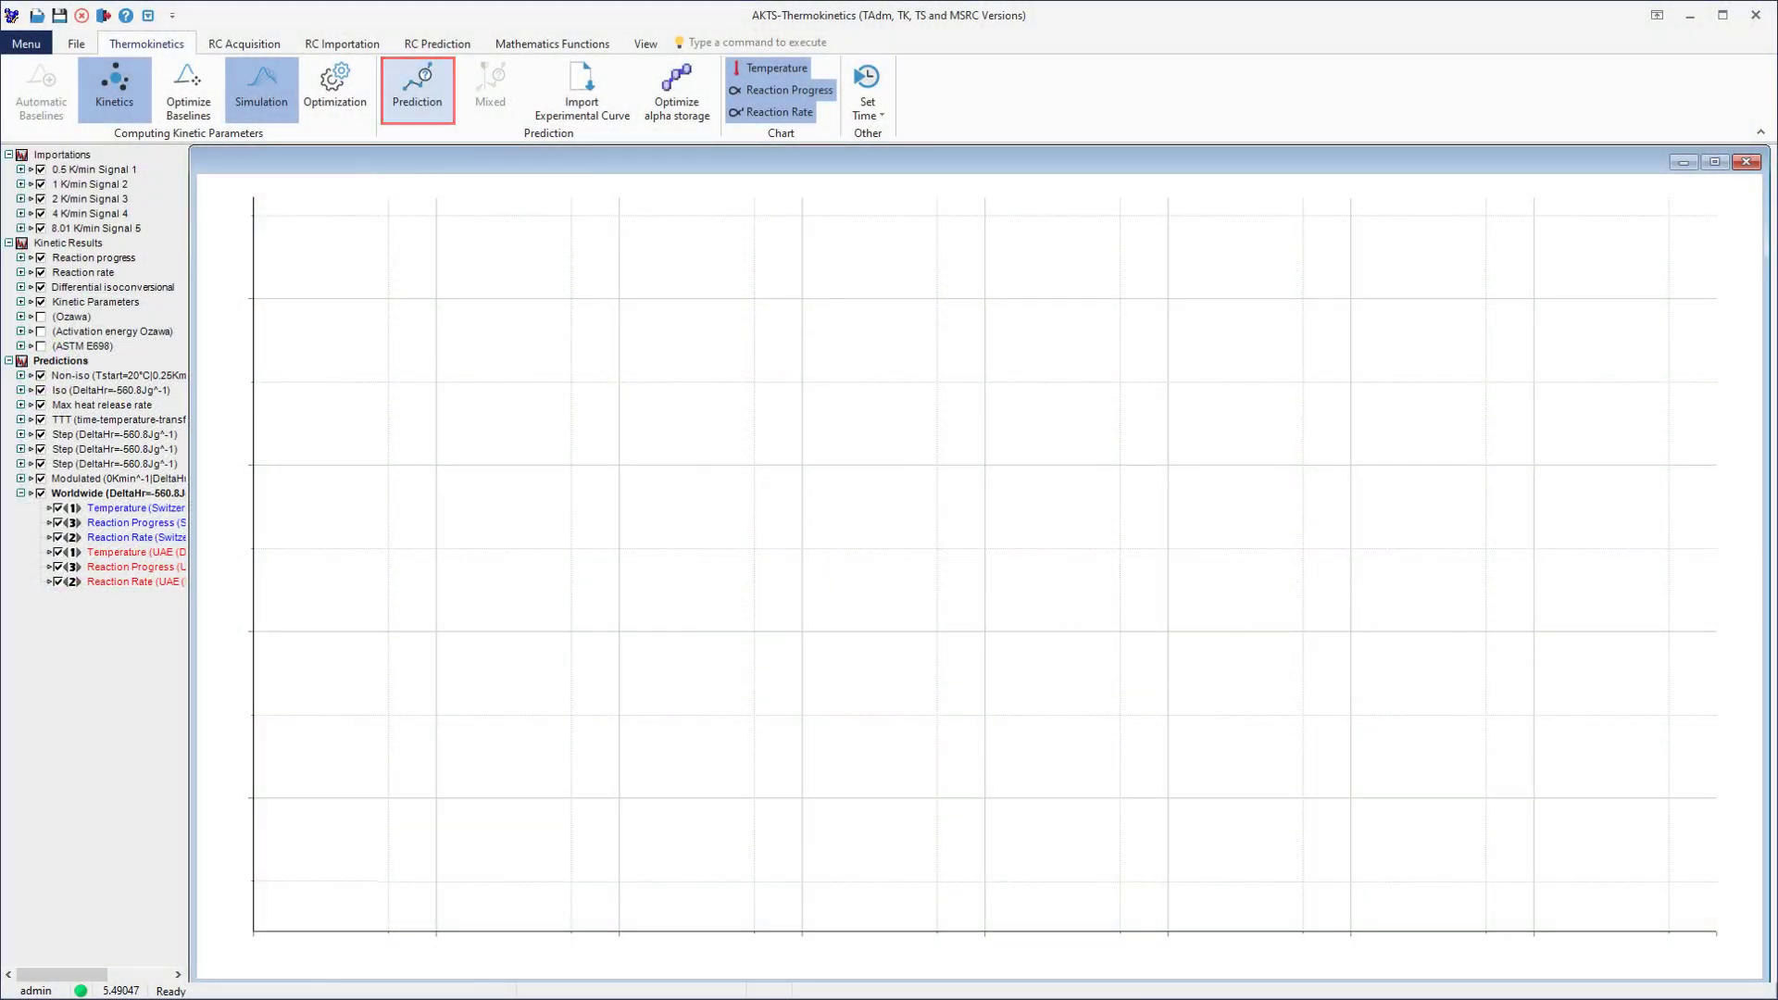
# Run a 1-year STANAG A1 diurnal seasonal storage prediction and add its temperature curve.
pyautogui.click(417, 97)
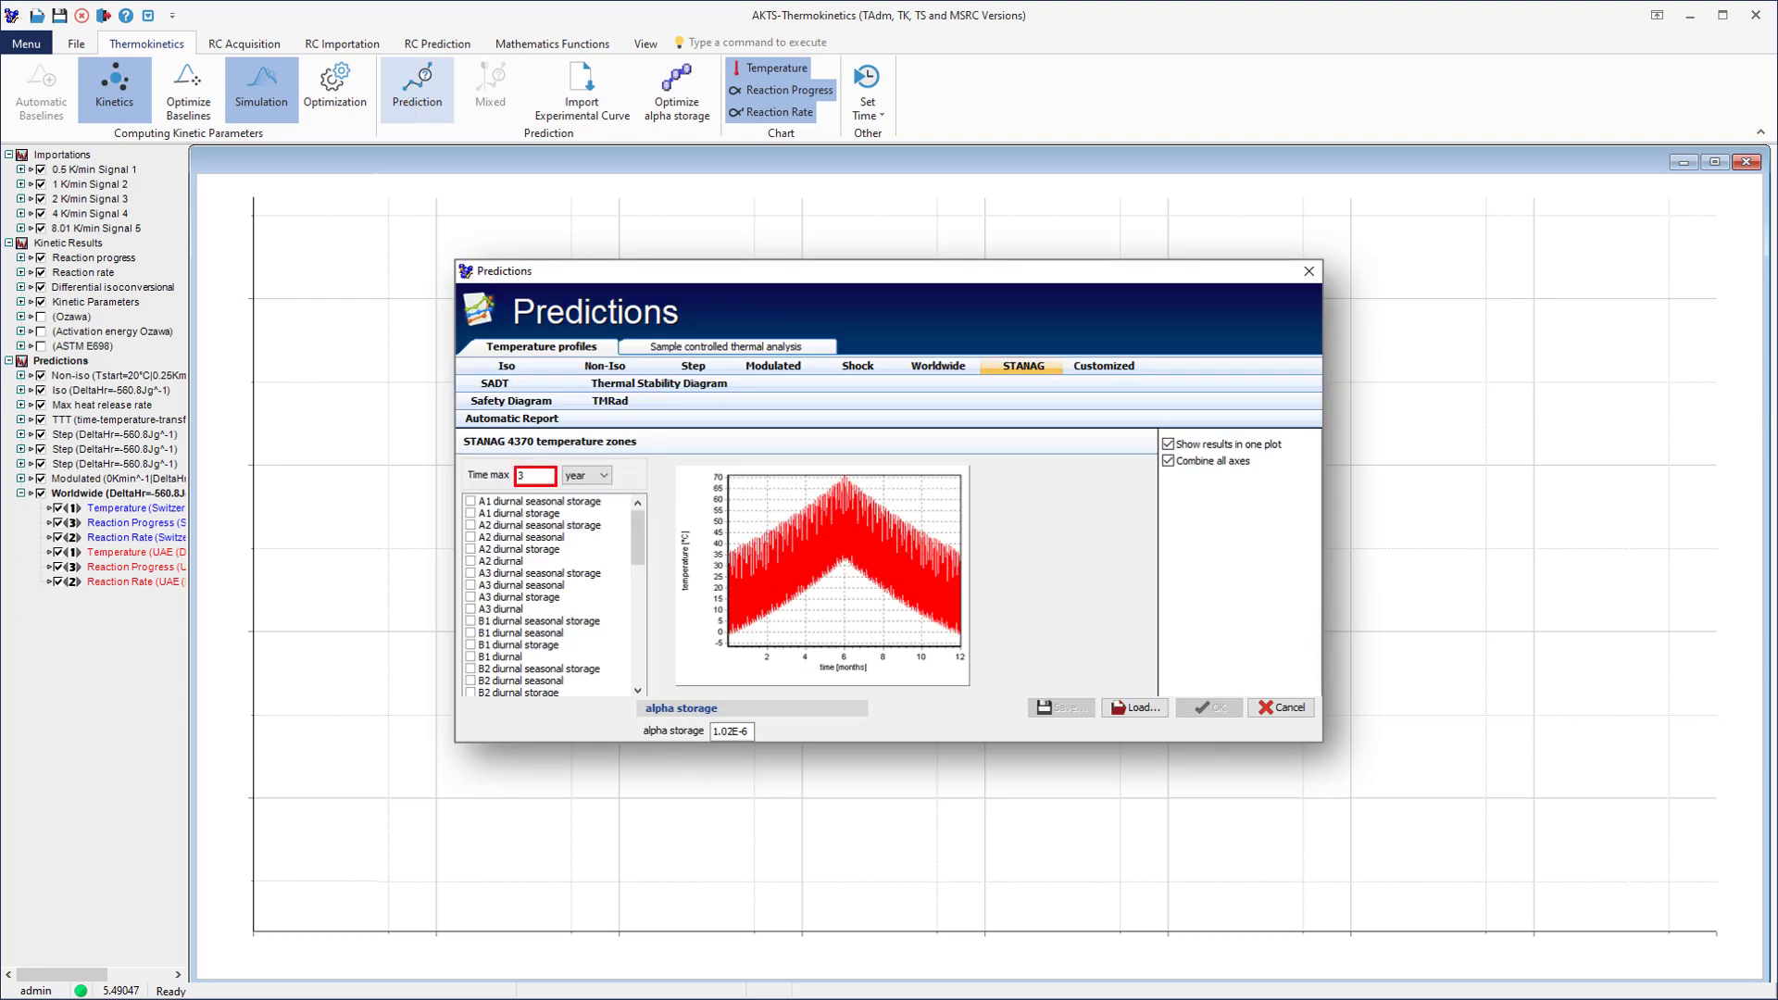
pyautogui.click(470, 501)
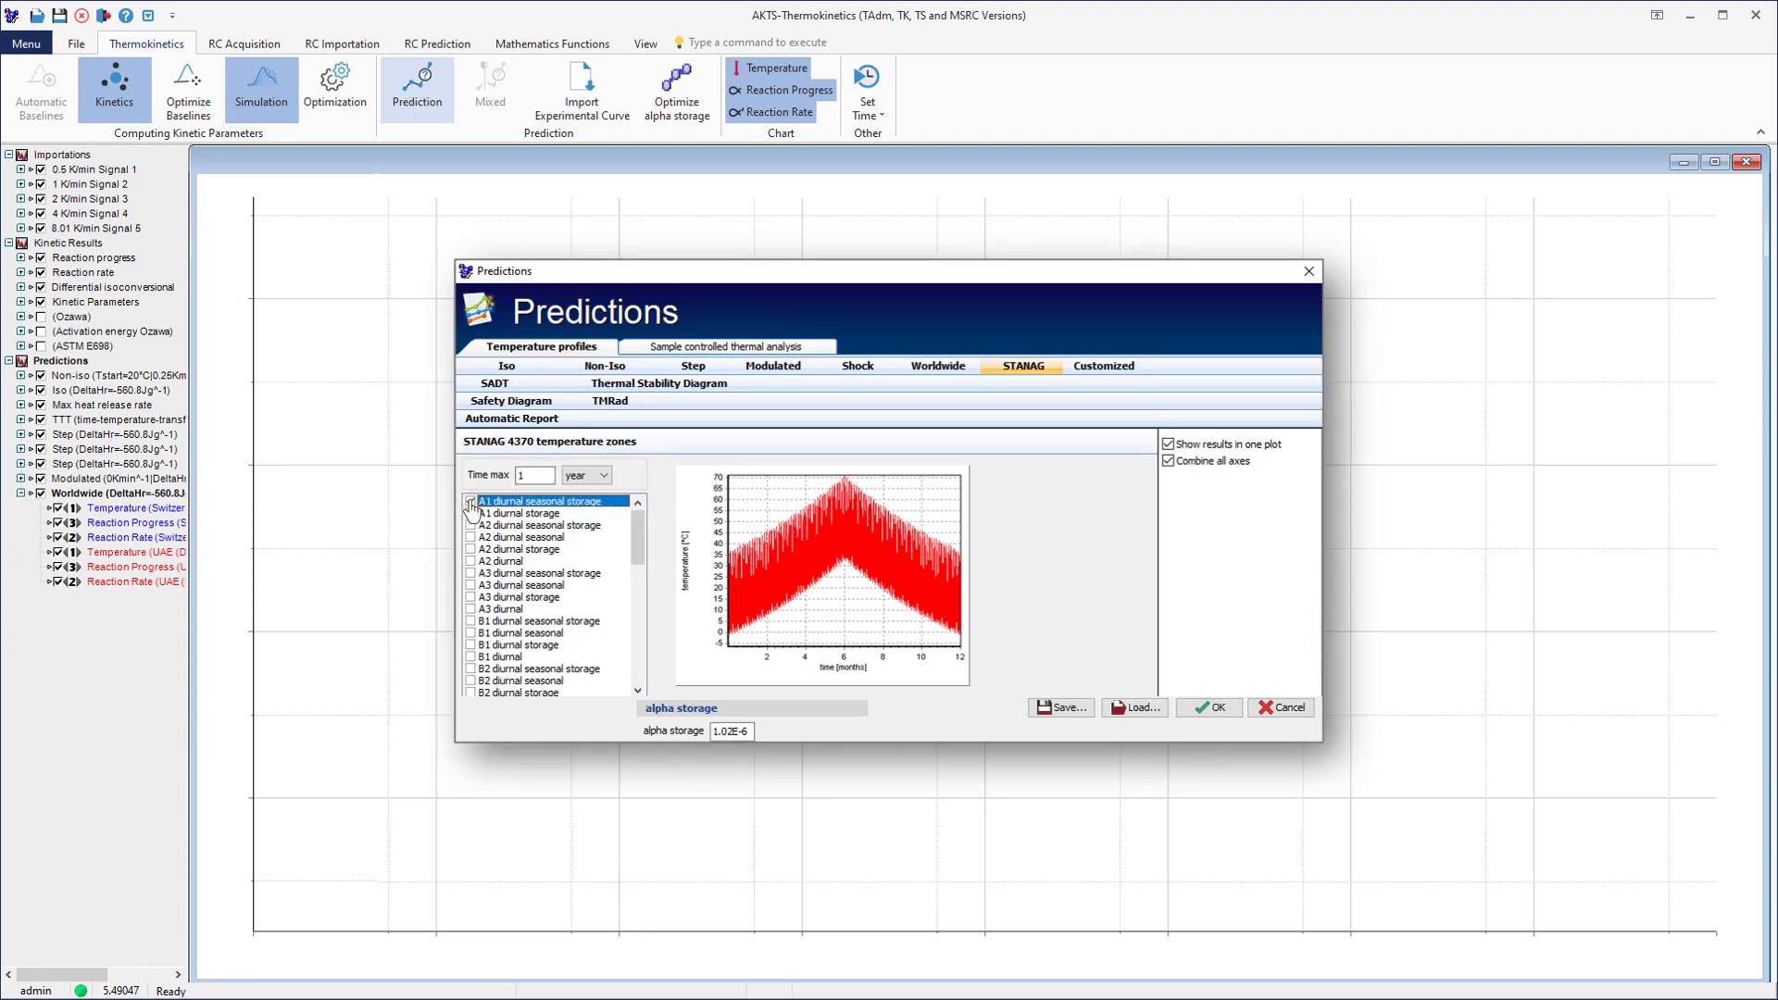
pyautogui.click(1214, 708)
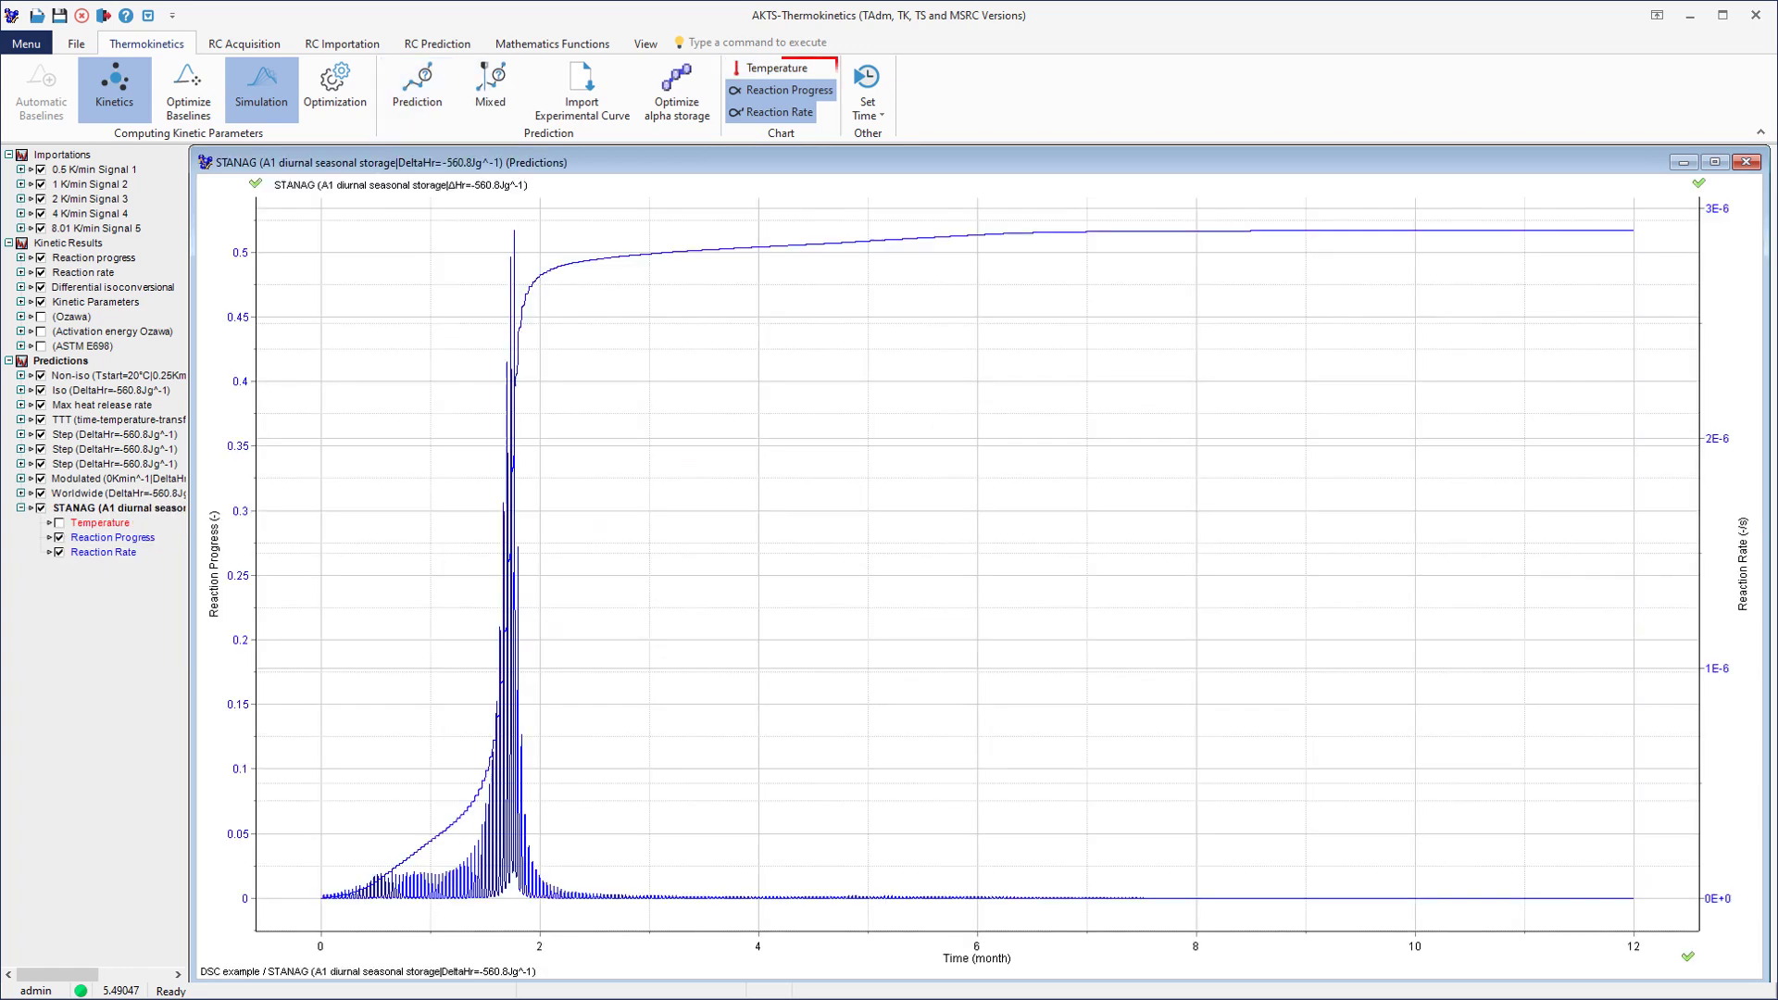
pyautogui.click(772, 74)
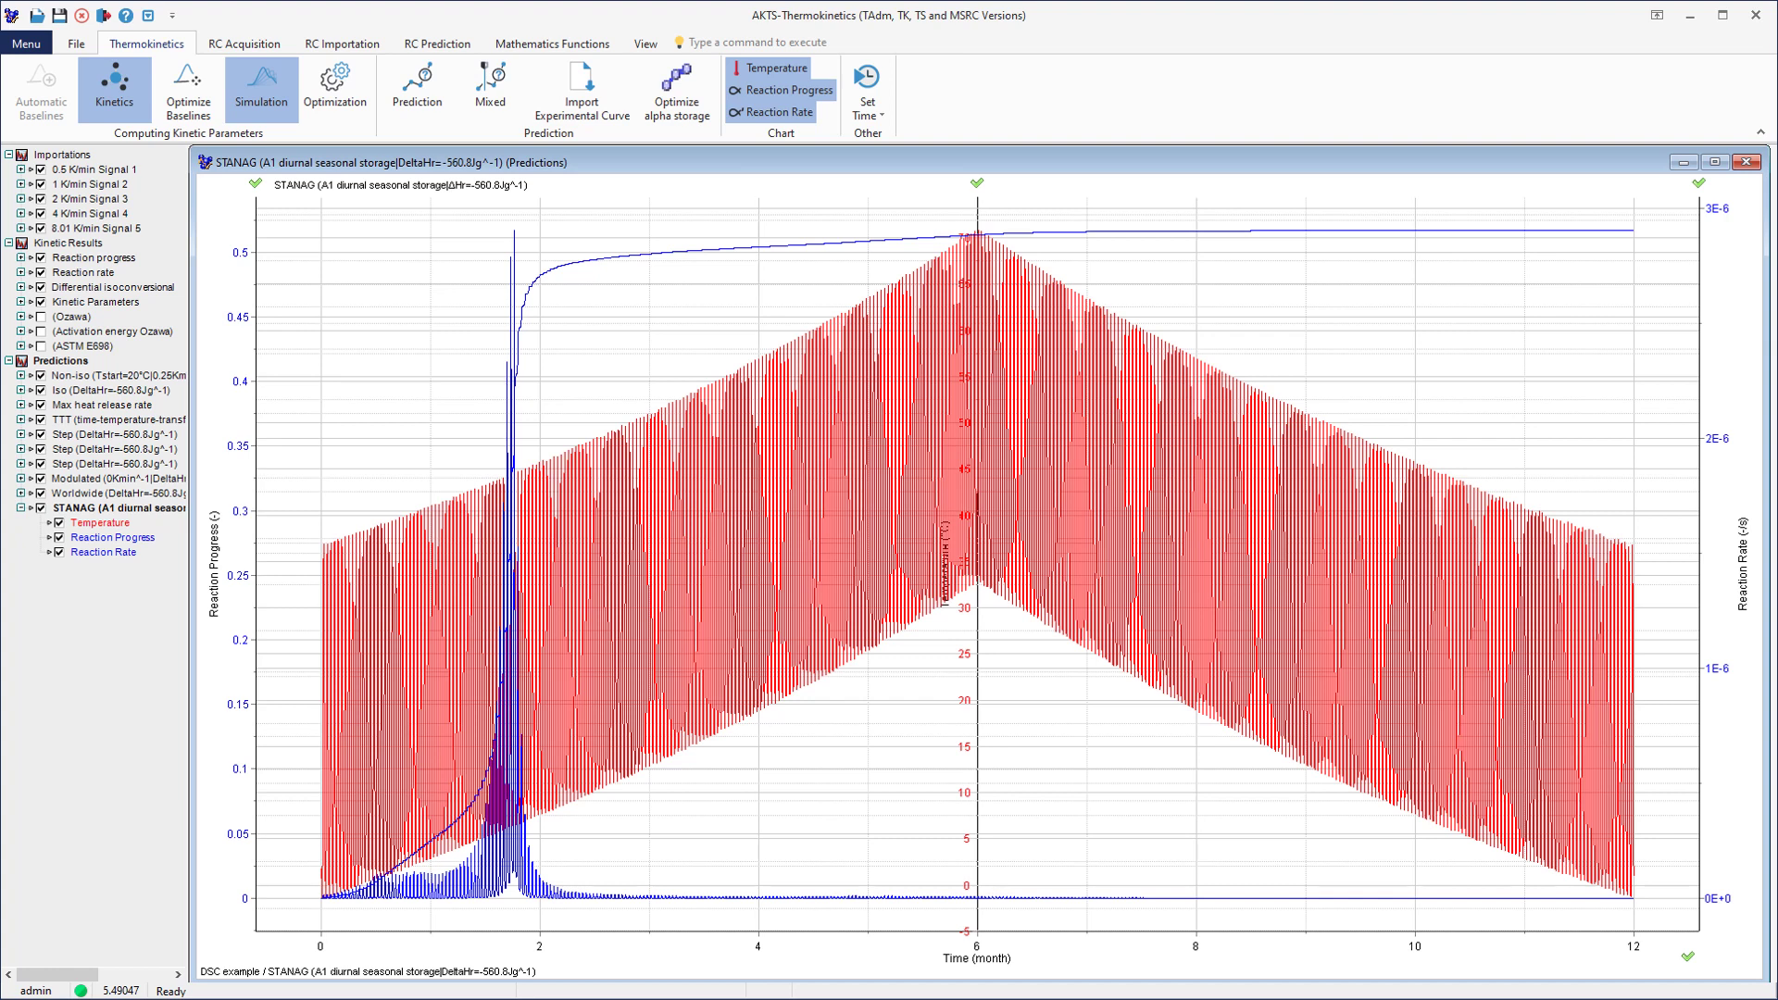
# Stack STANAG progress, temperature and rate in separate panels, with rate in µW/g.
pyautogui.rightClick(270, 210)
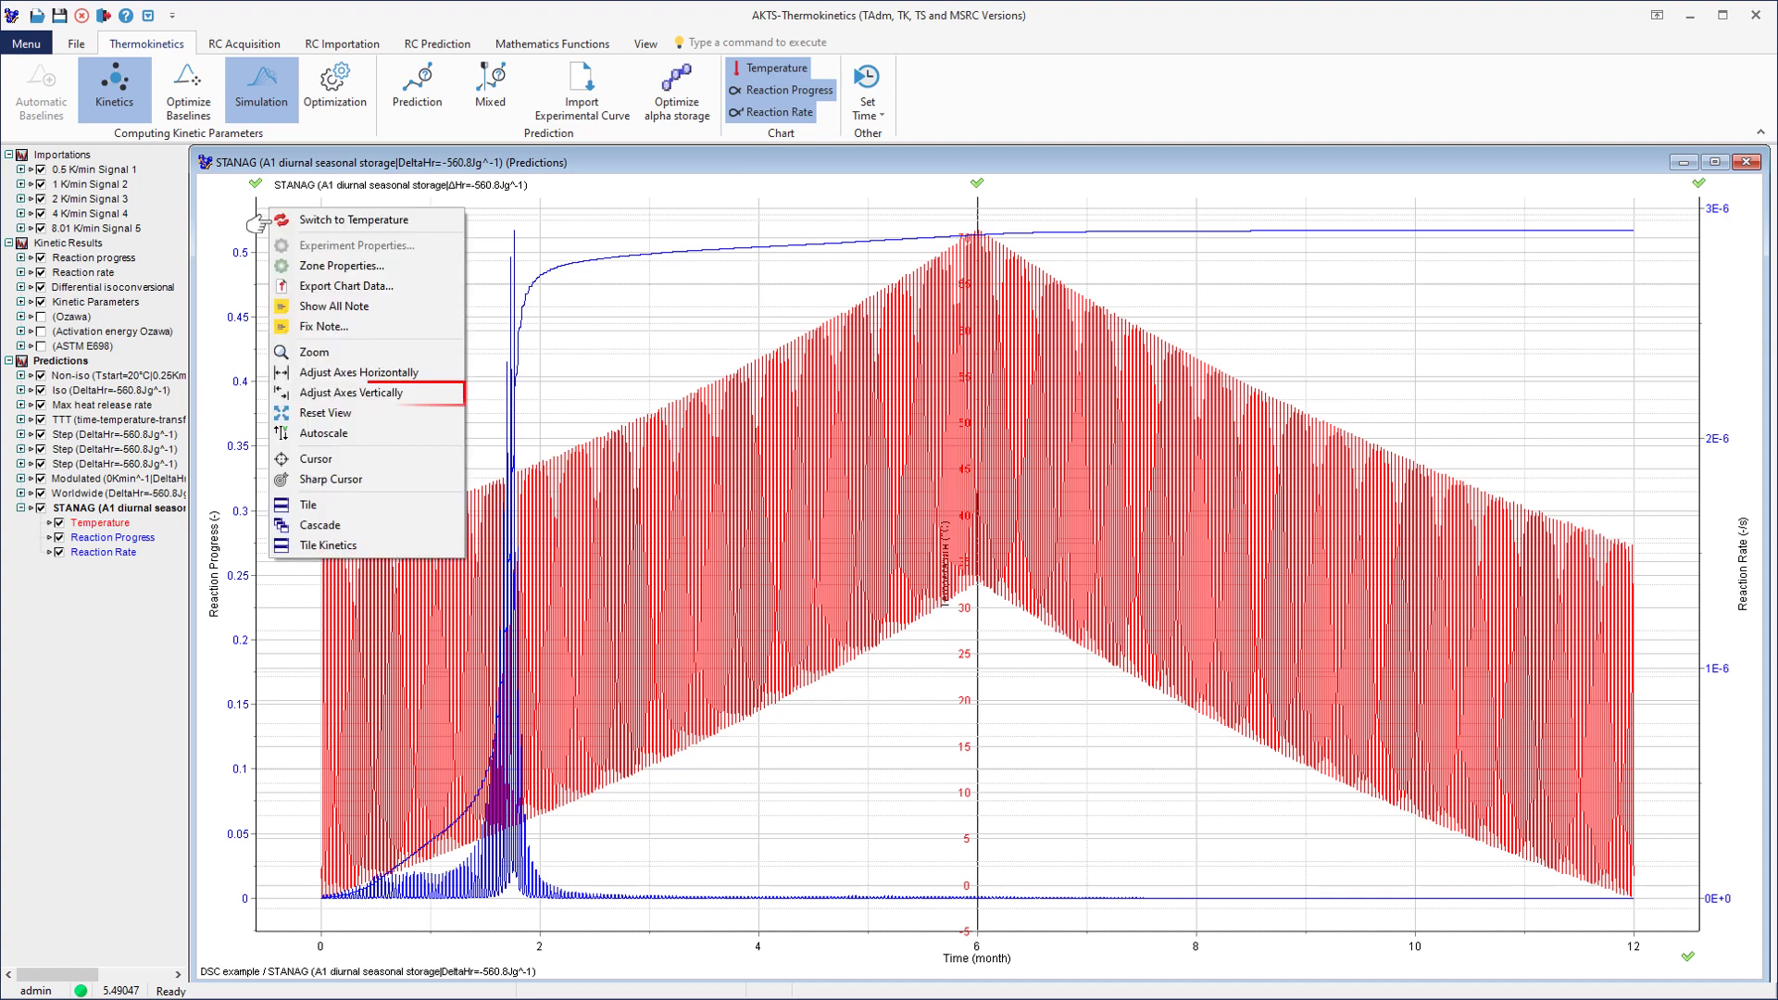
pyautogui.click(343, 393)
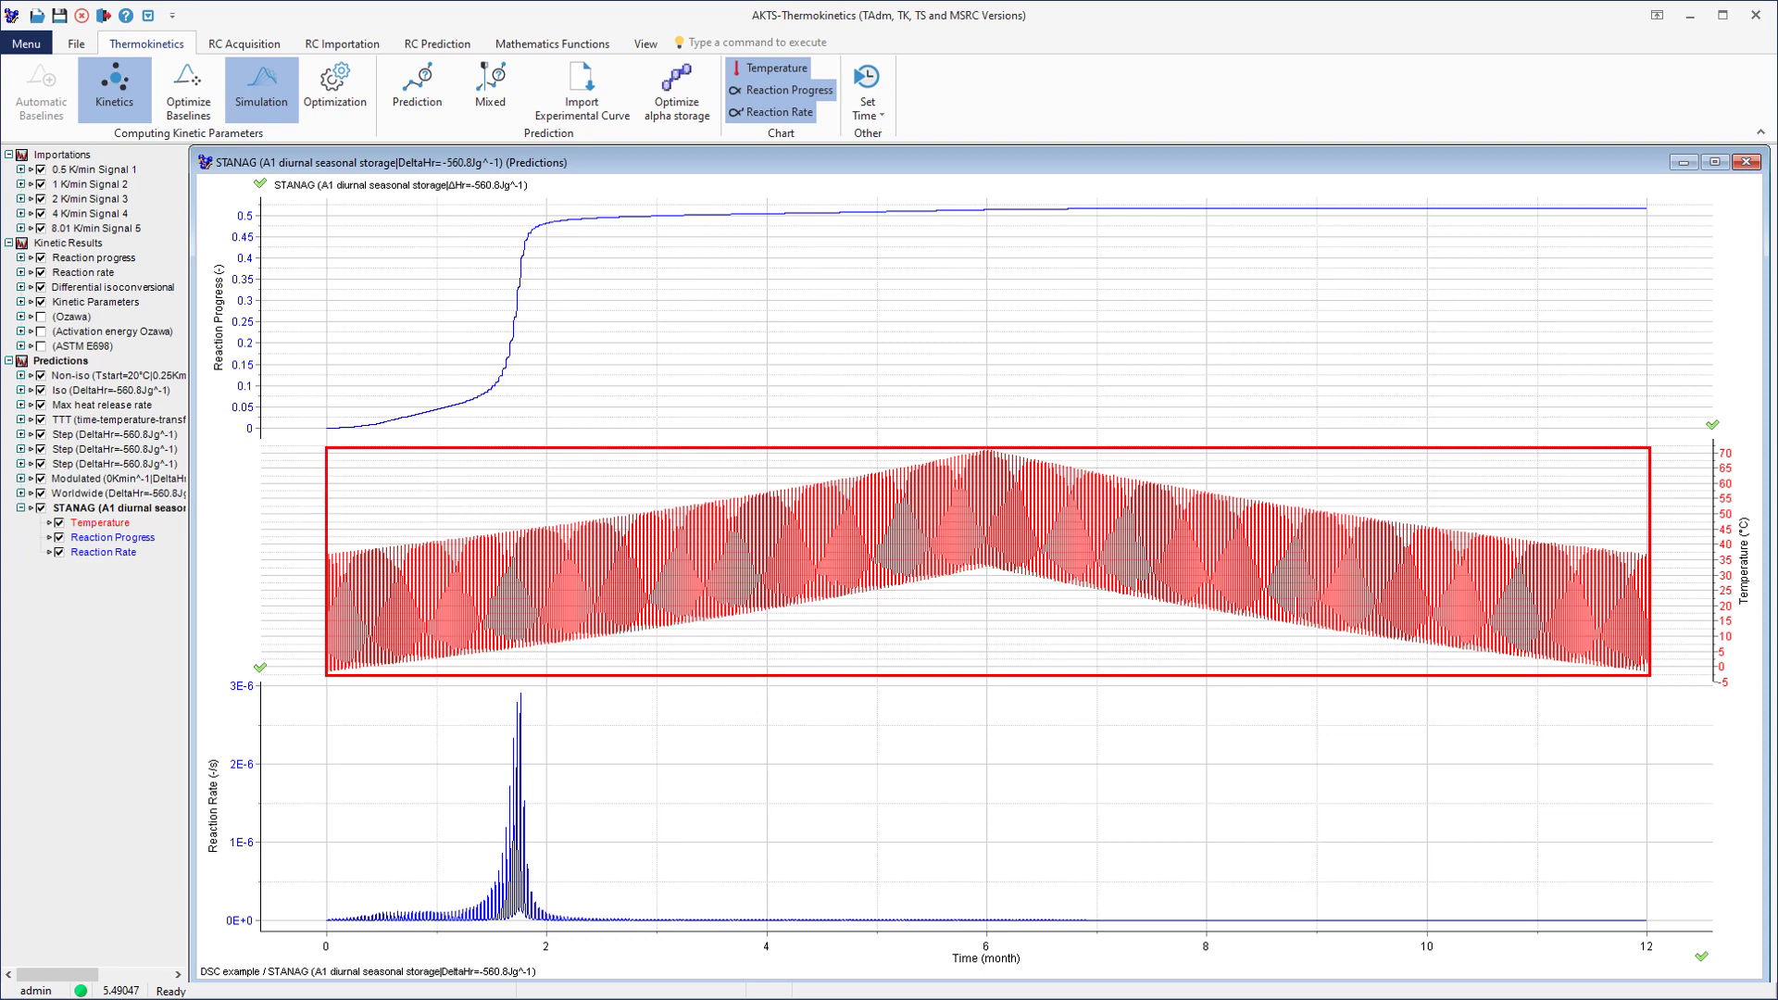
pyautogui.rightClick(262, 702)
pyautogui.moveTo(306, 734)
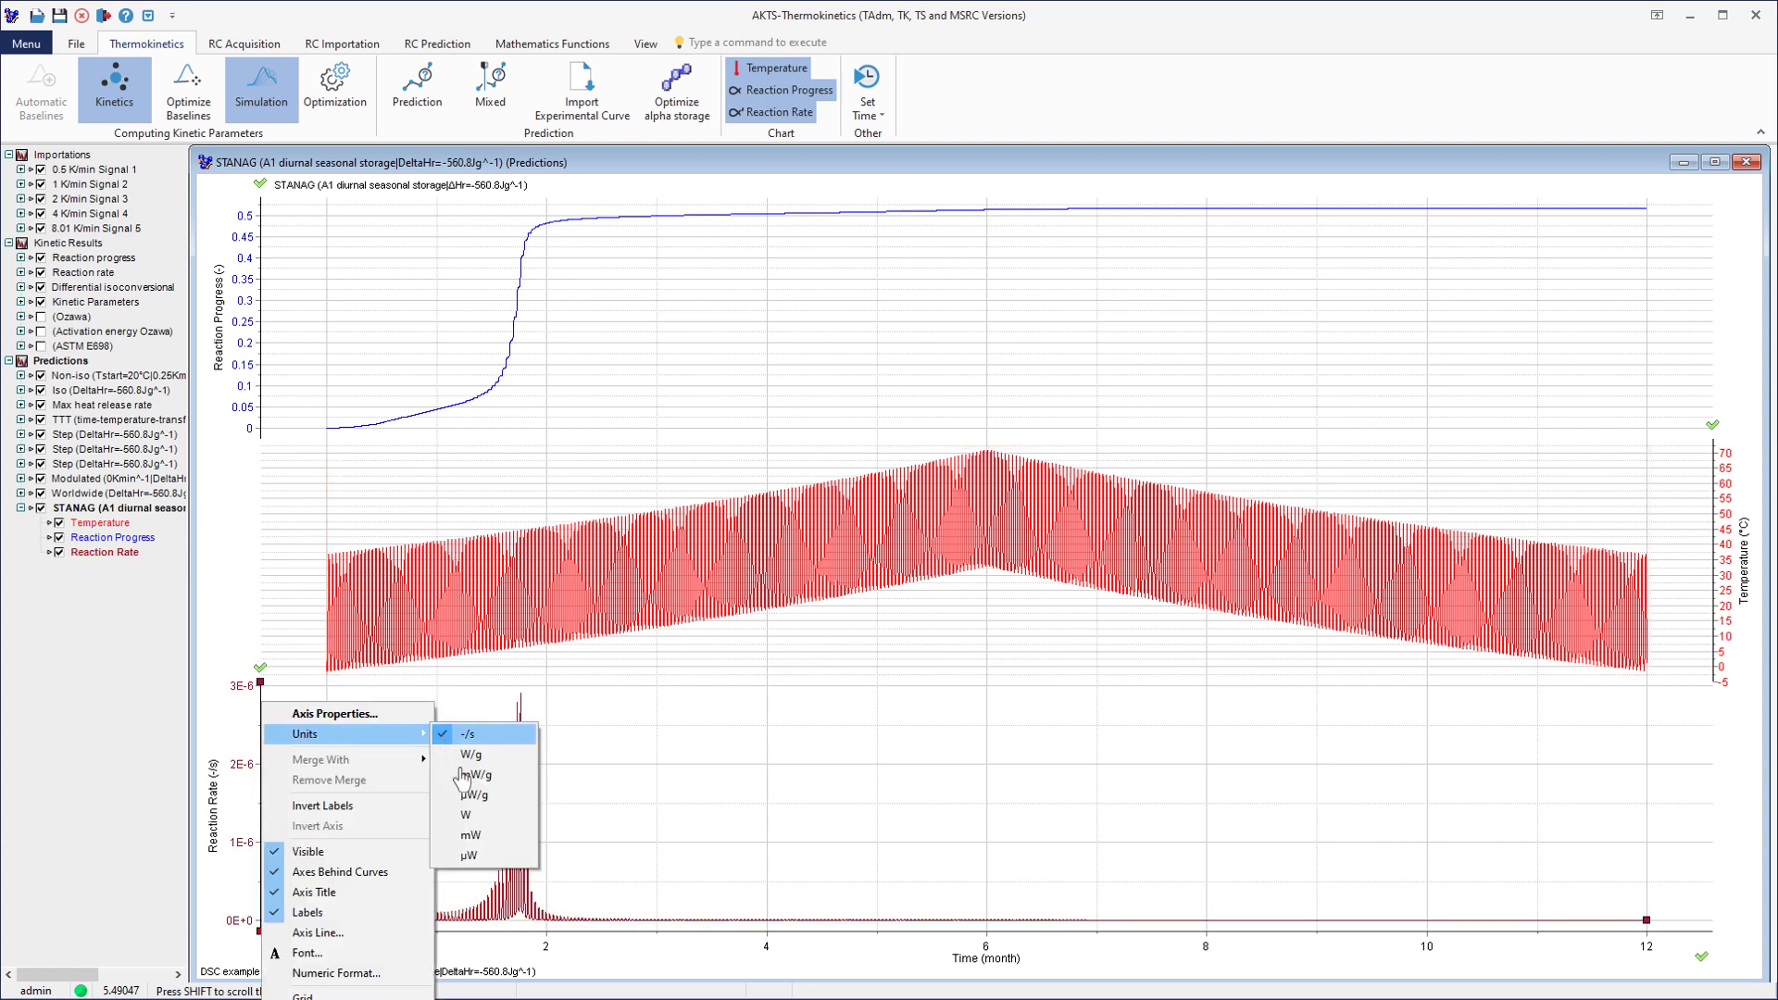
pyautogui.click(472, 795)
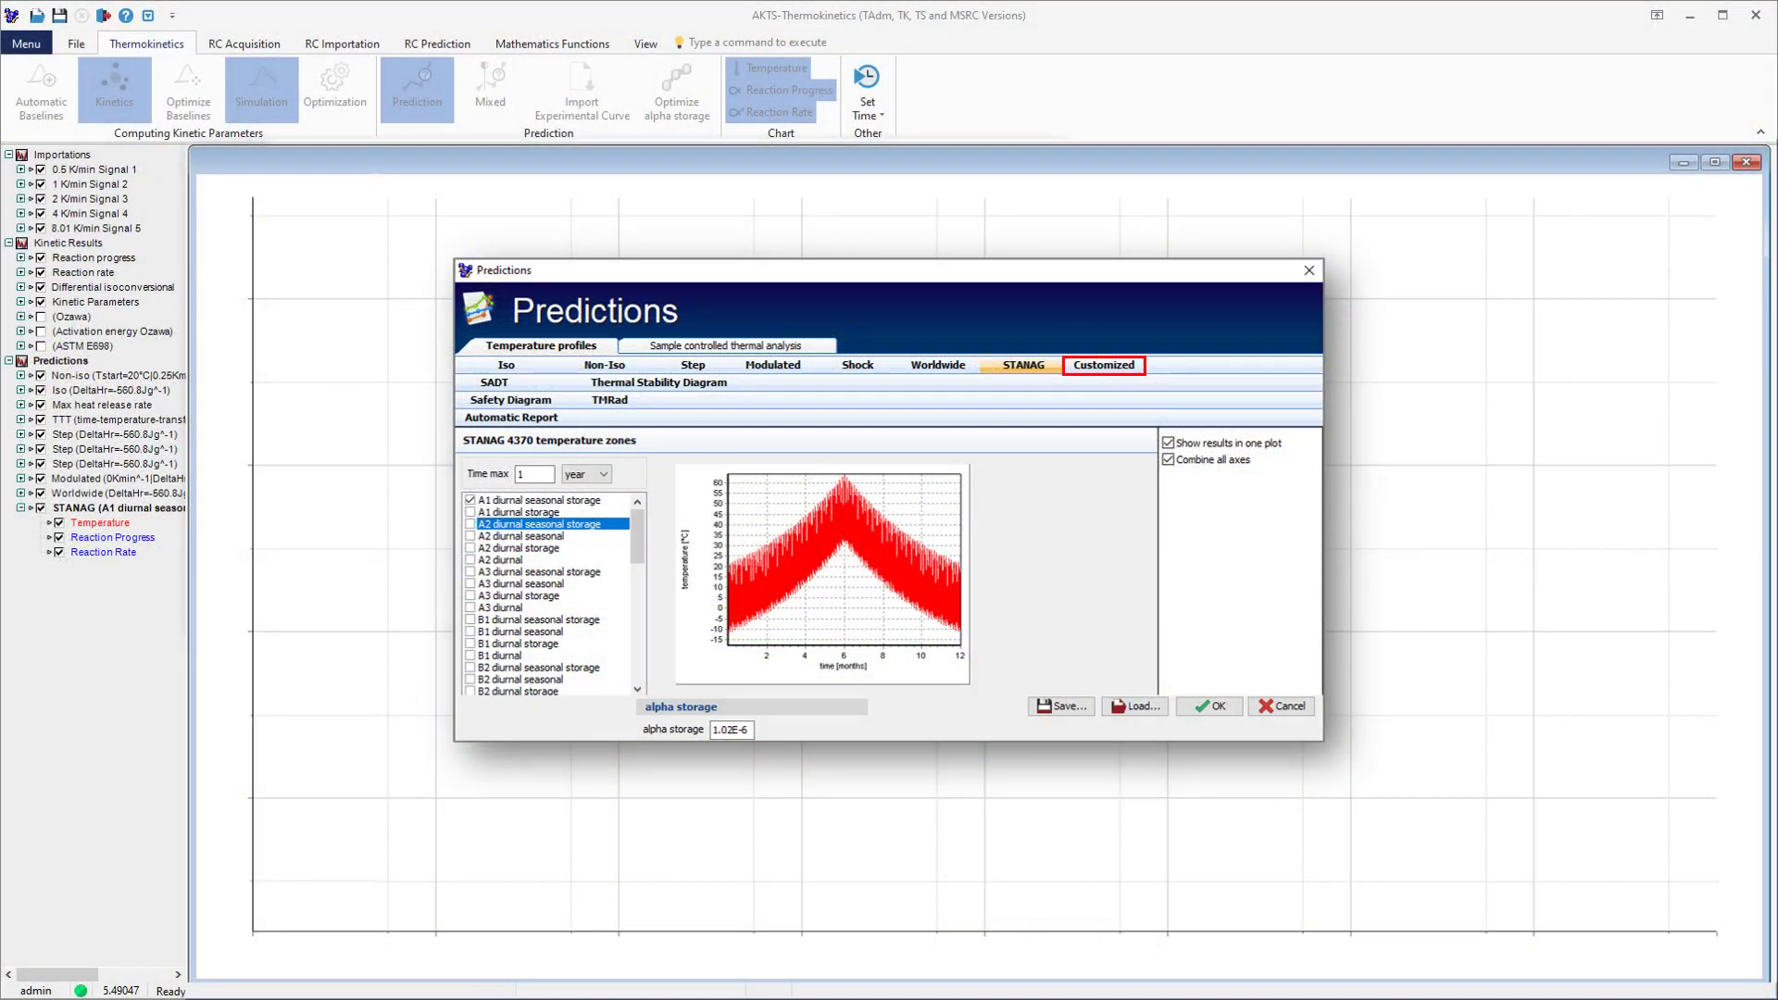
# Switch to the Customized imported temperature profile and run the prediction.
pyautogui.click(1104, 365)
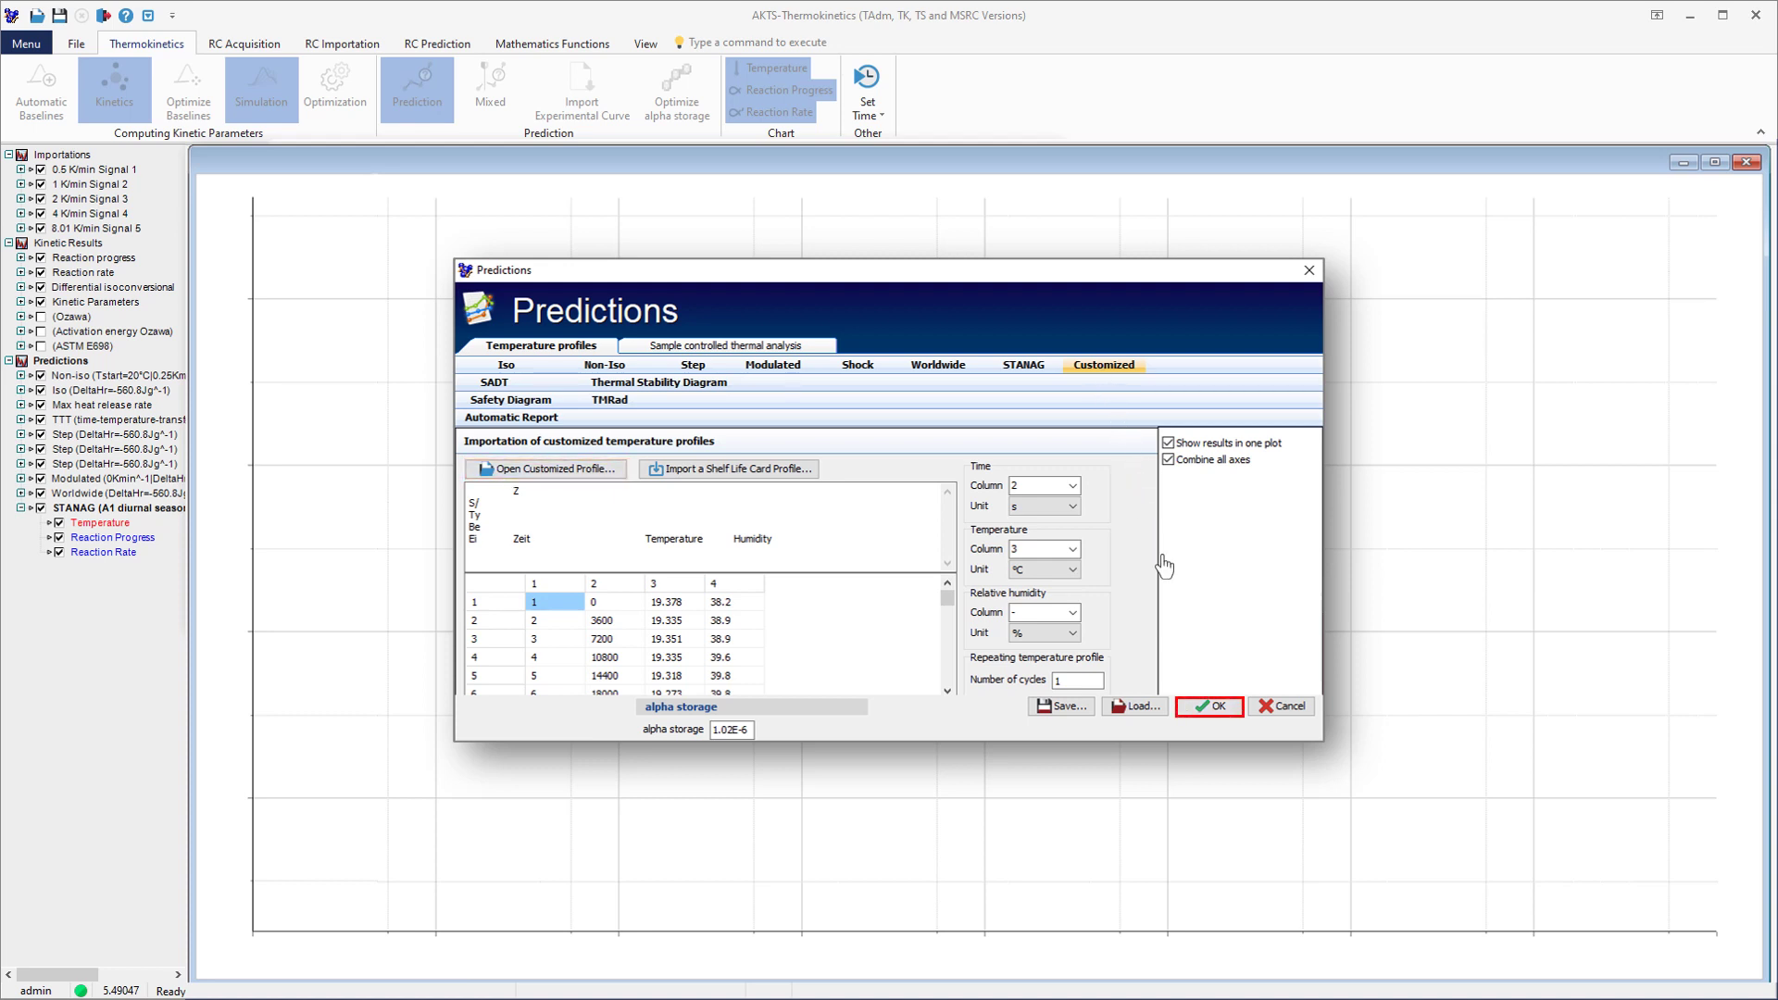
pyautogui.click(1213, 708)
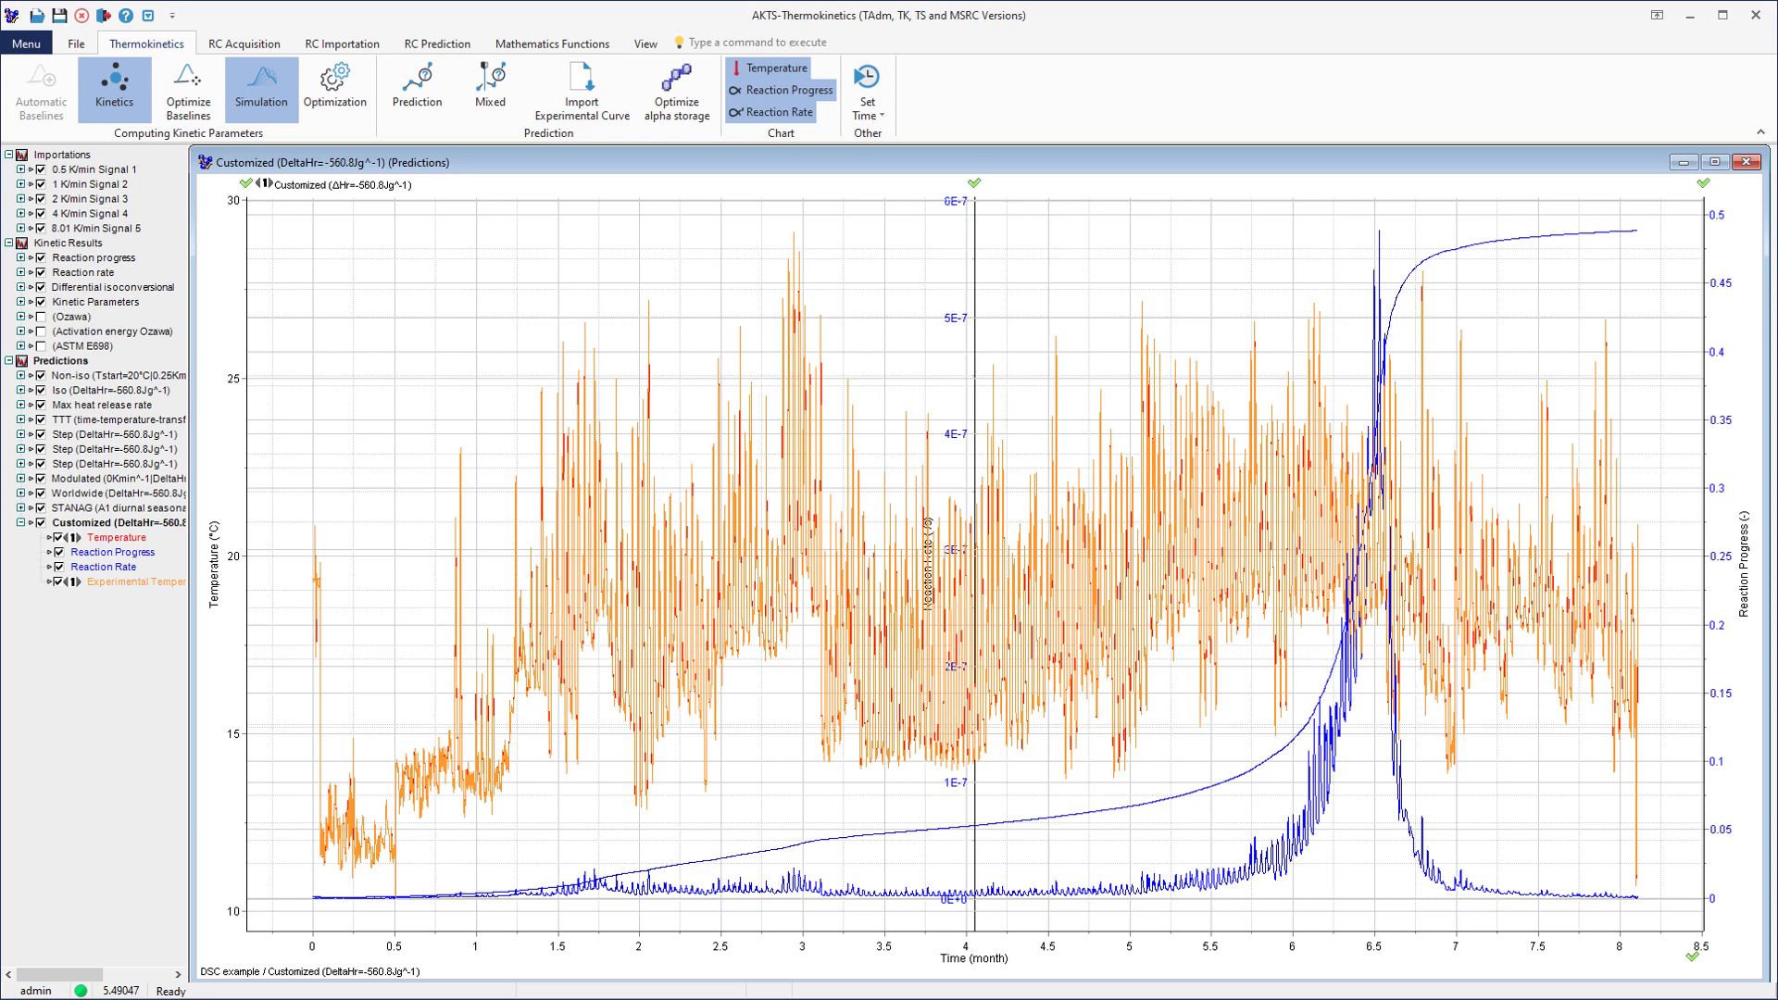
# Stack the Customized chart's temperature, rate and progress axes vertically, with rate in µW/g.
pyautogui.rightClick(277, 238)
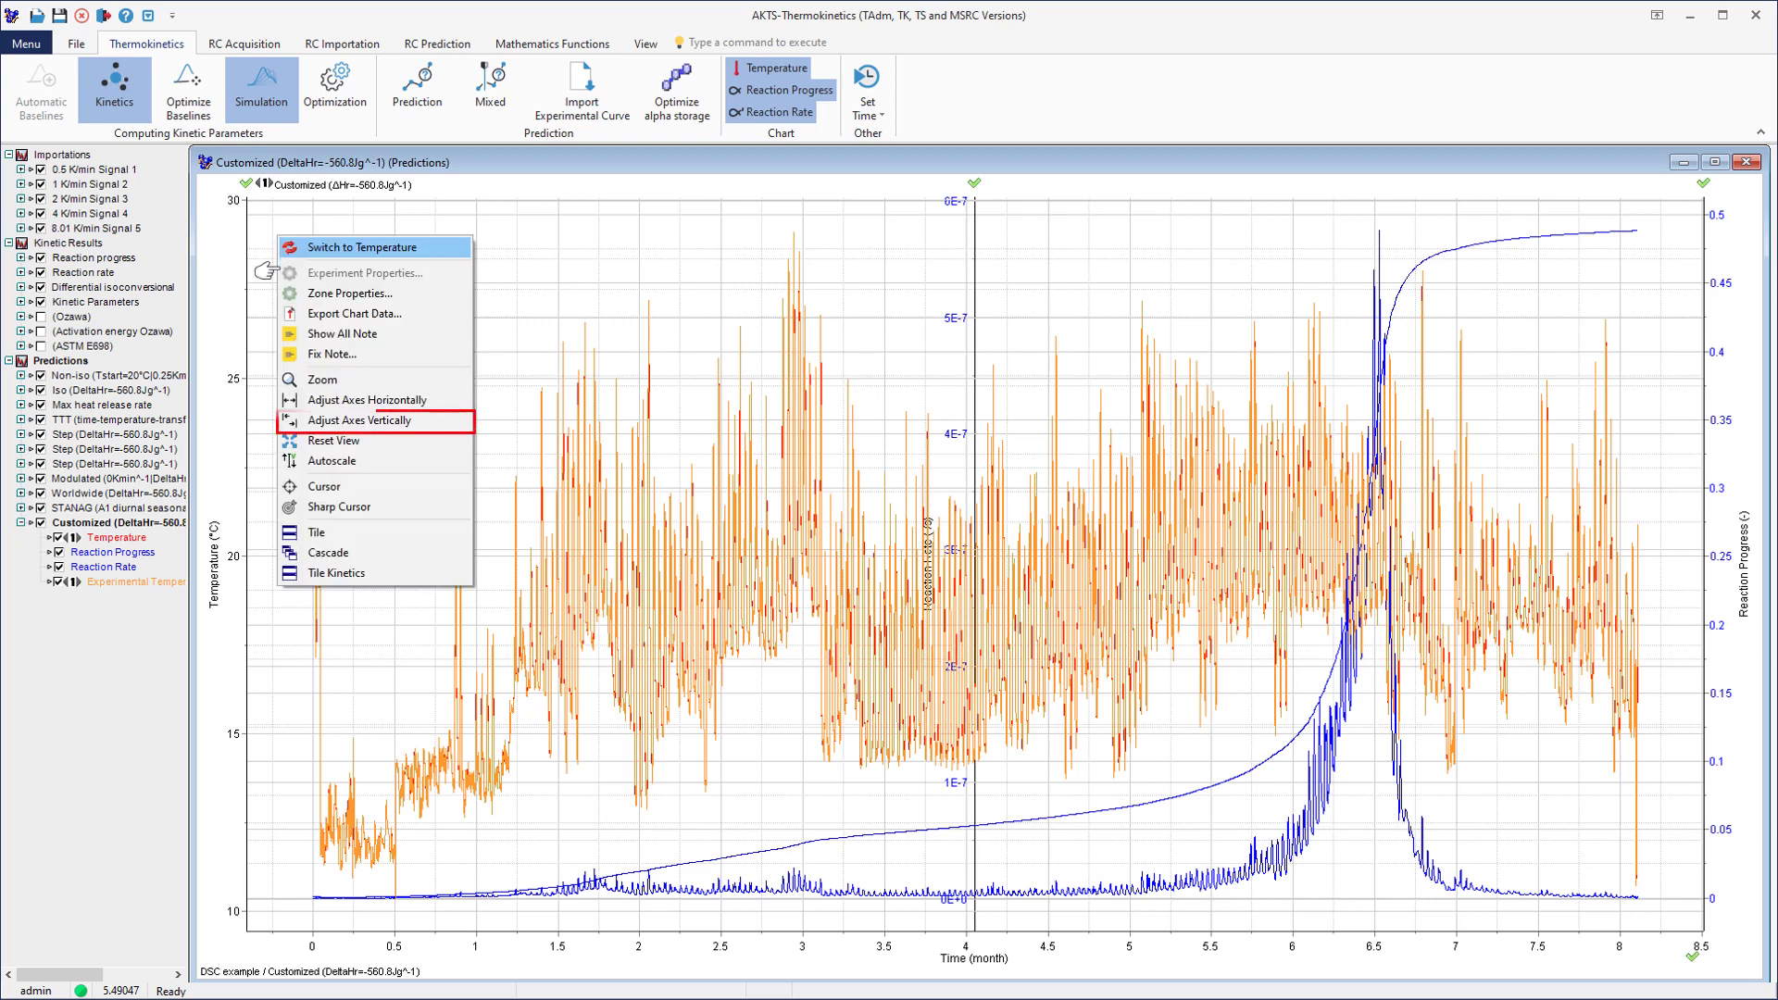
pyautogui.click(314, 421)
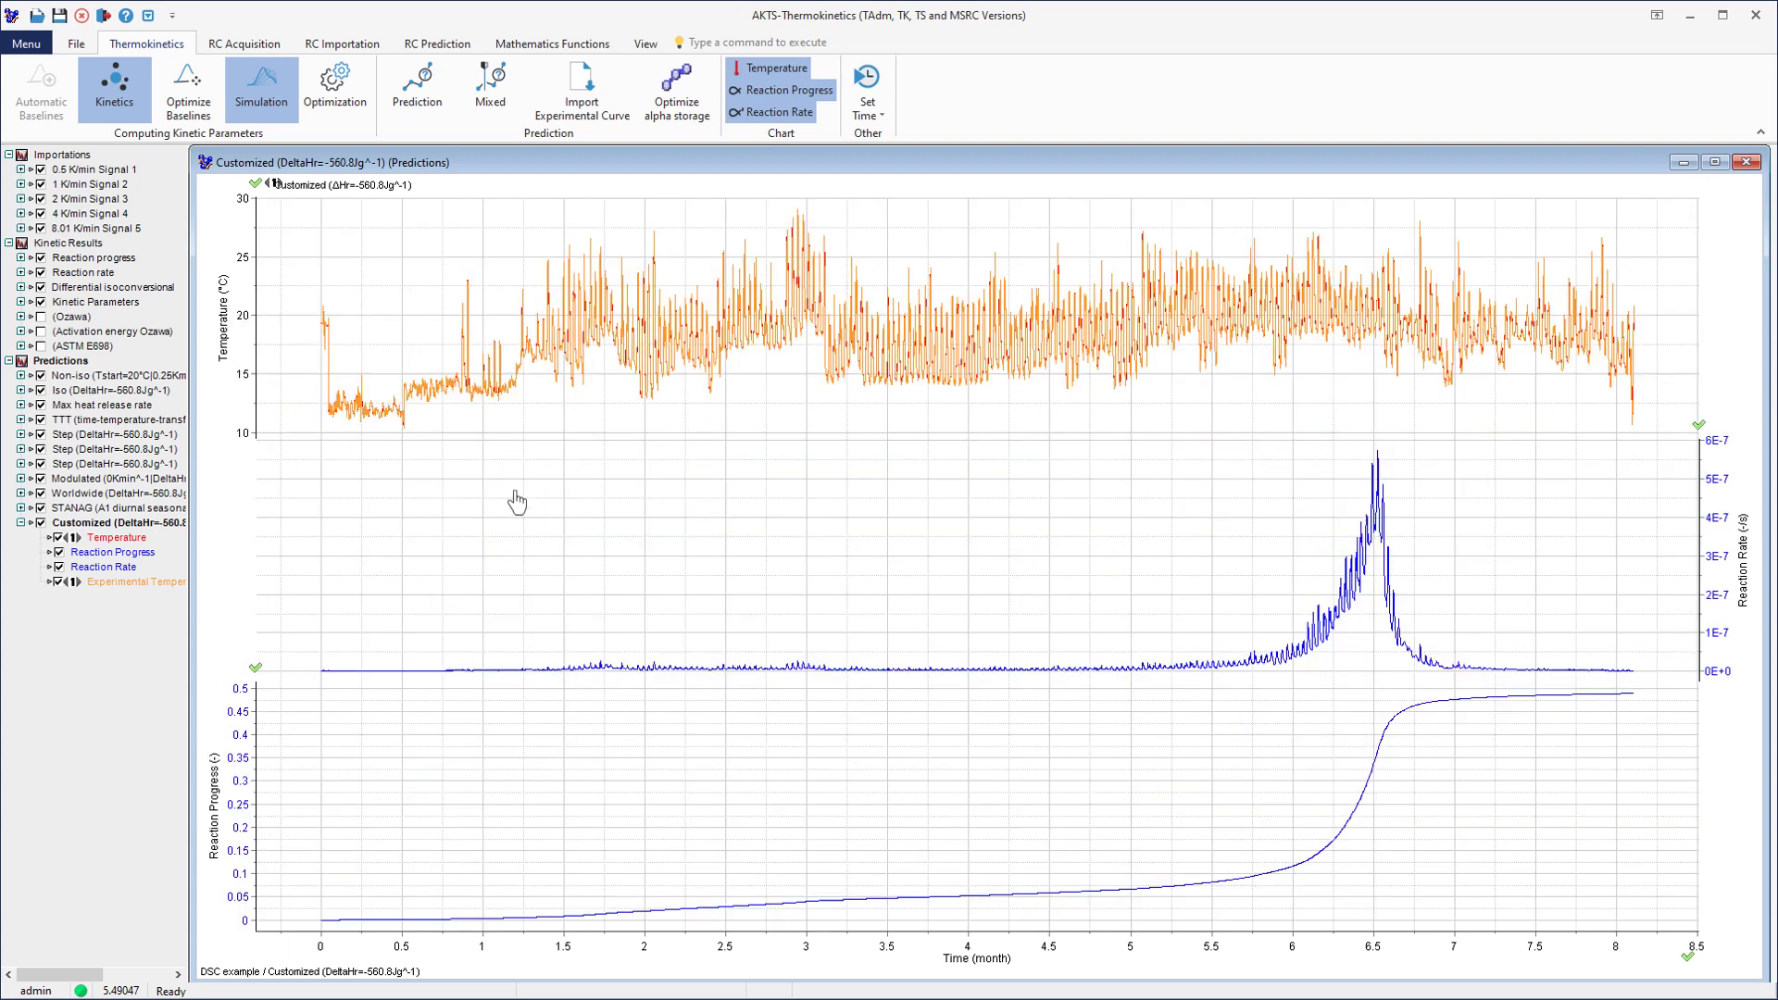
pyautogui.click(947, 672)
pyautogui.rightClick(948, 674)
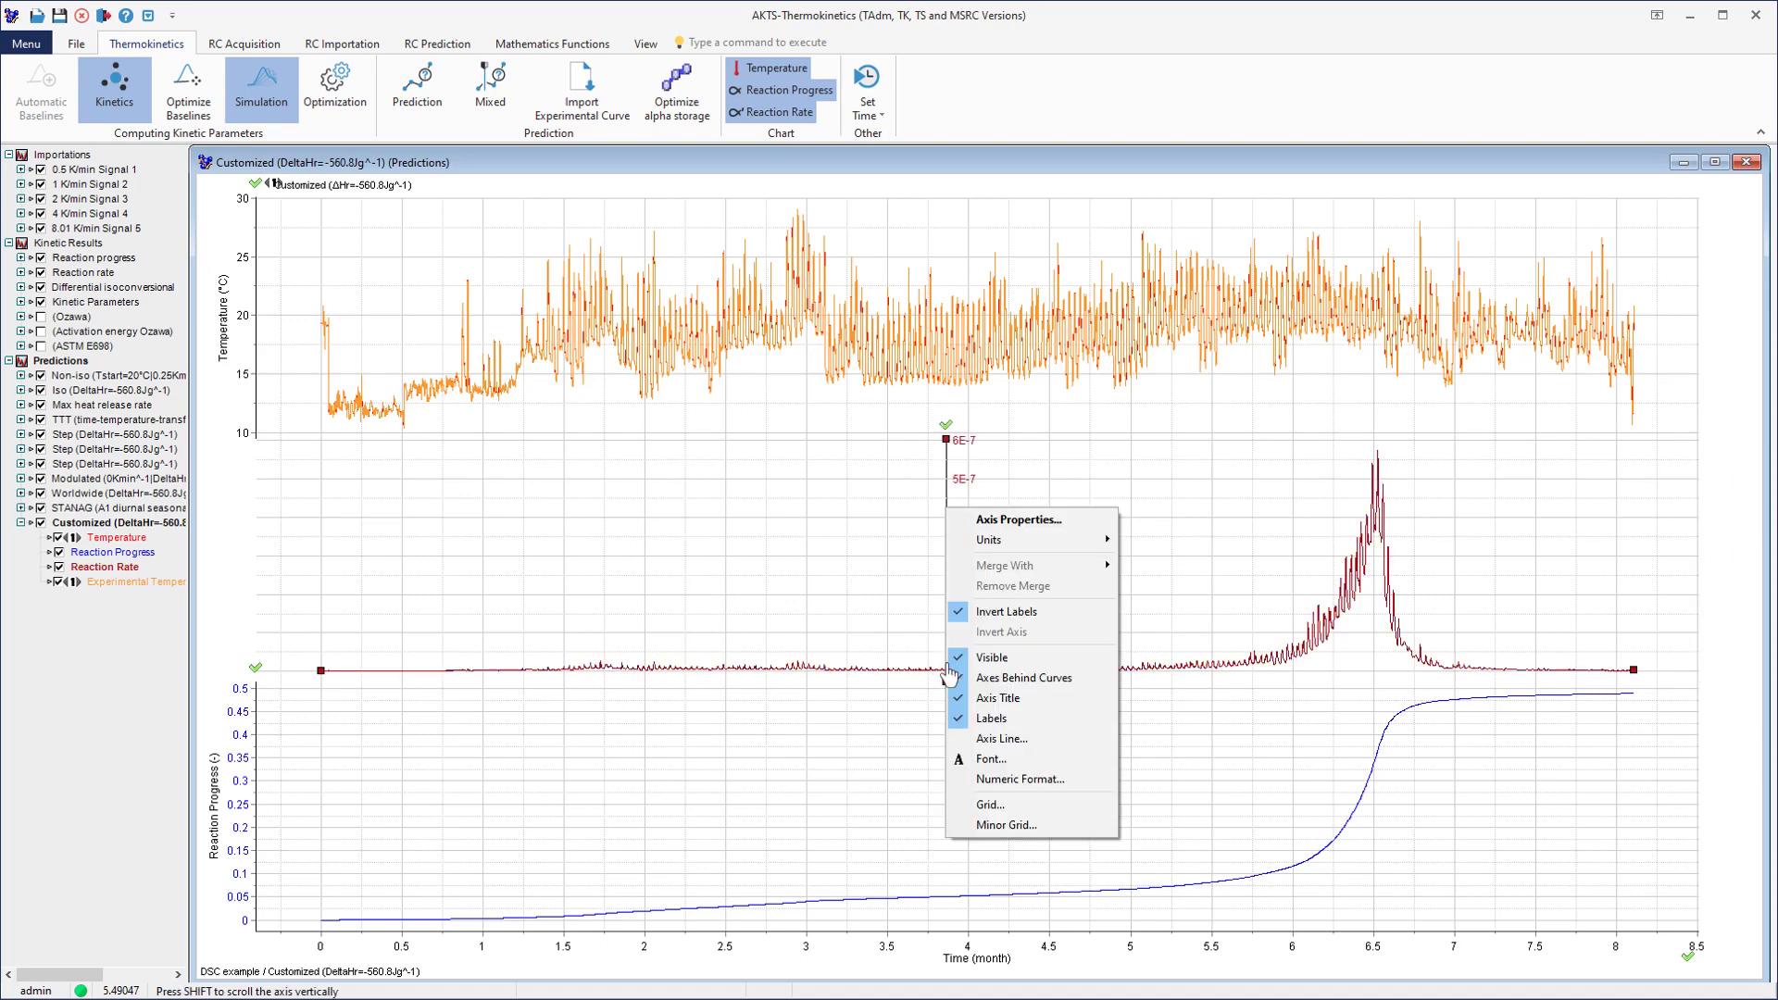
pyautogui.moveTo(1027, 550)
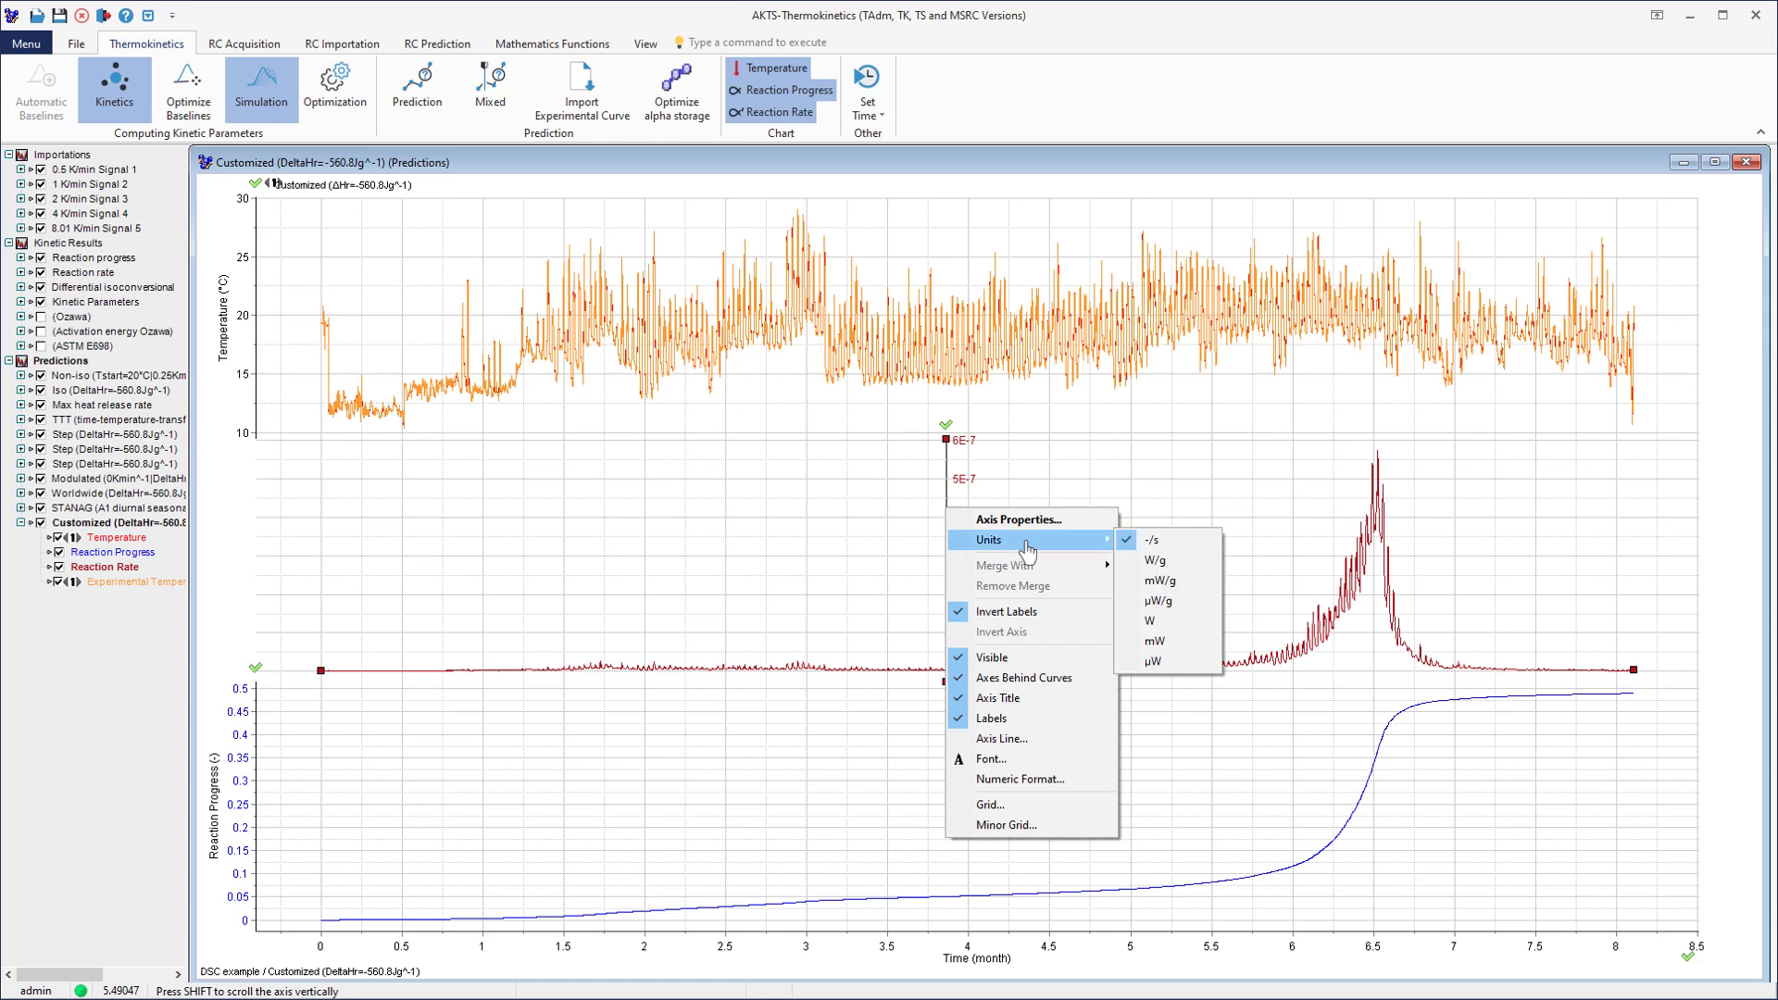
pyautogui.click(1157, 602)
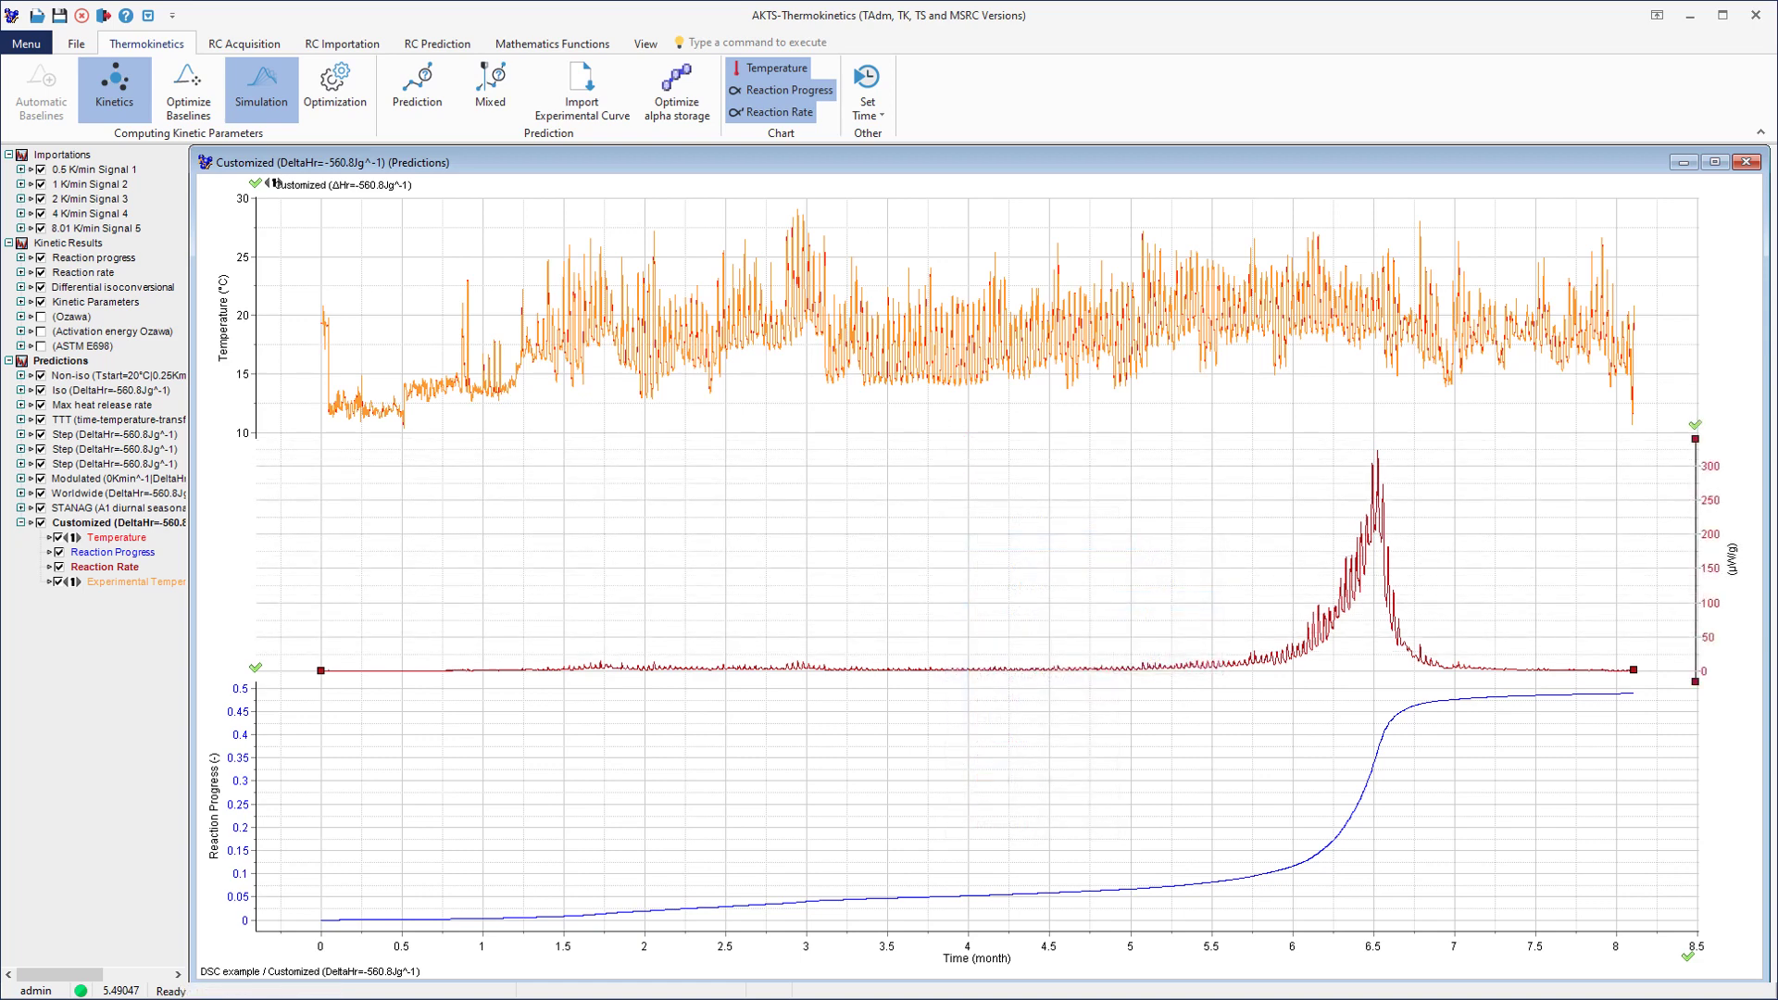
pyautogui.rightClick(587, 167)
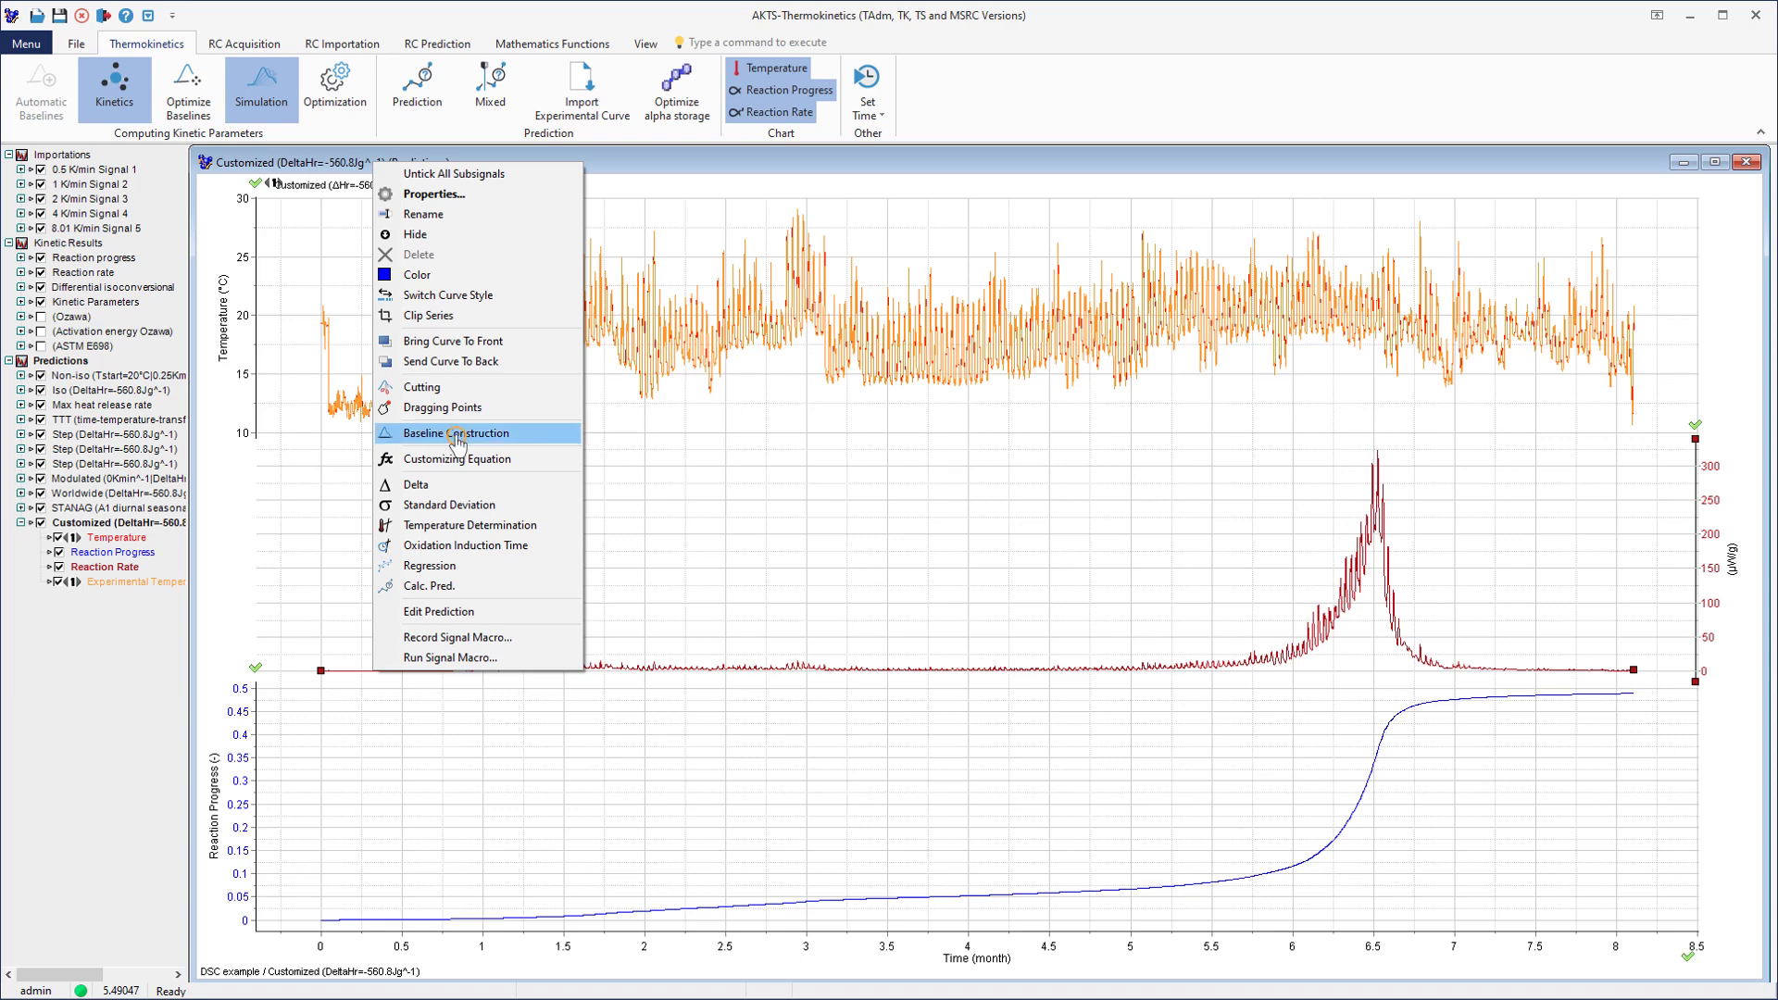
# Build a baseline under the rate peak from 0 to 8.11 month and keep the integration.
pyautogui.click(556, 434)
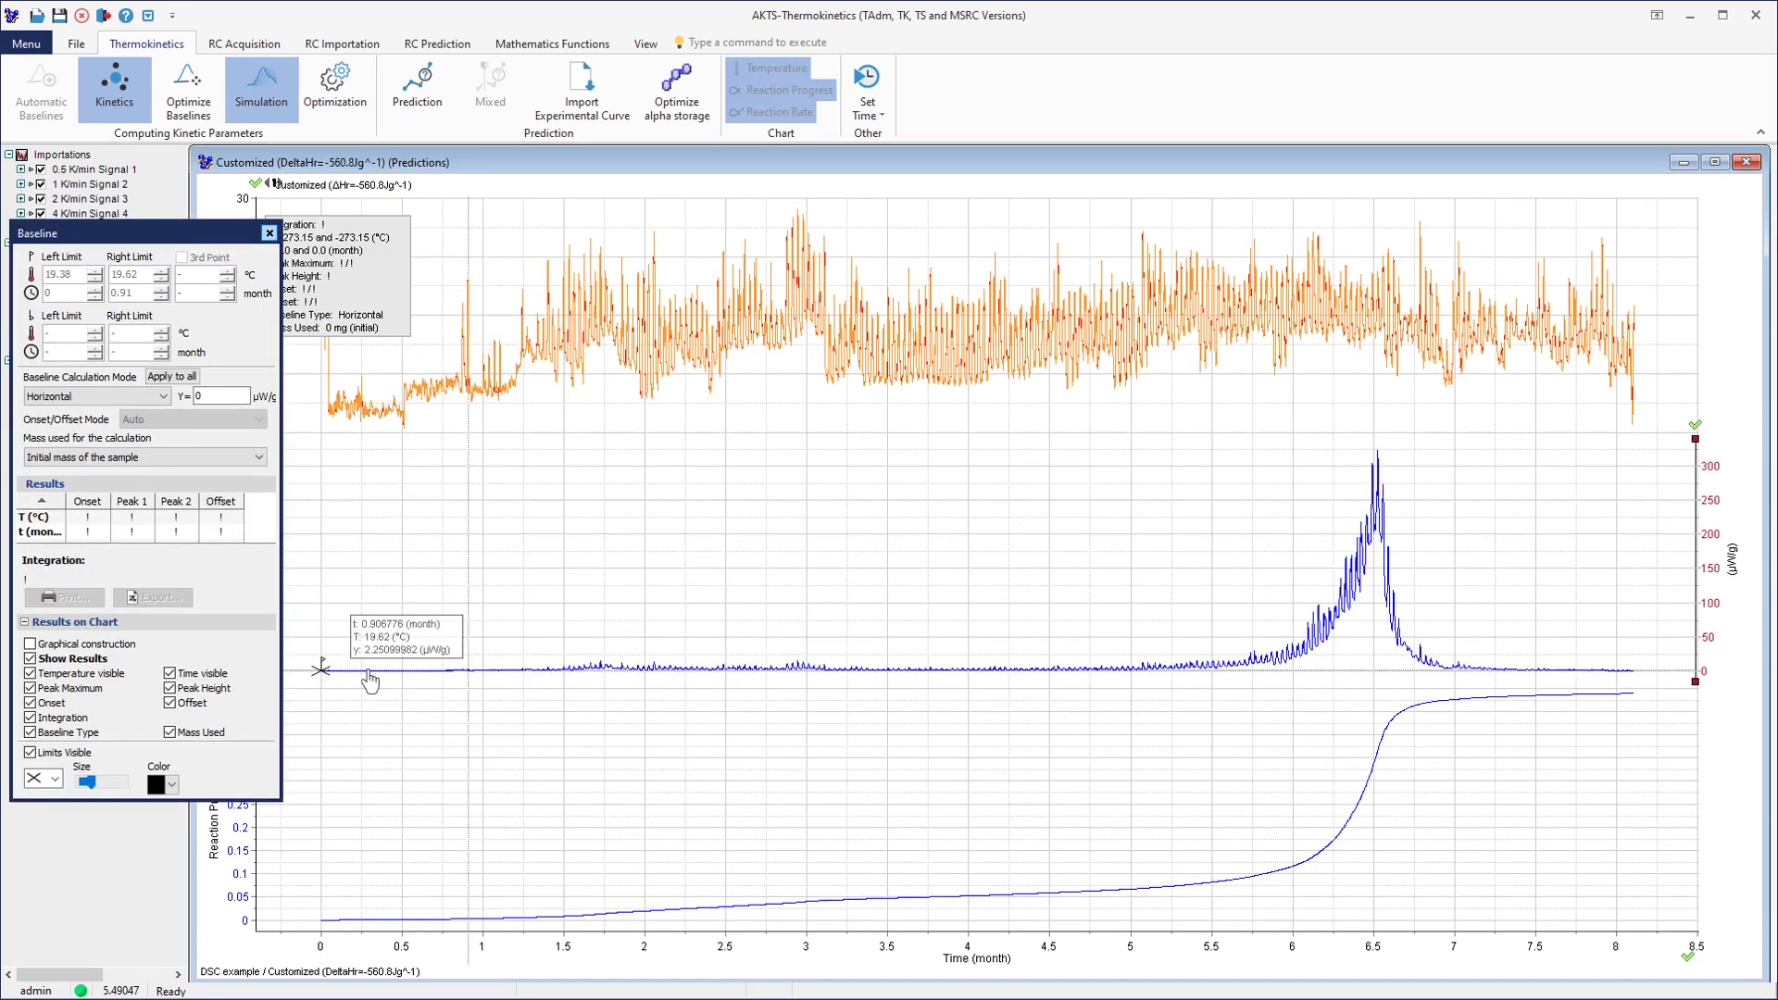
pyautogui.click(1633, 672)
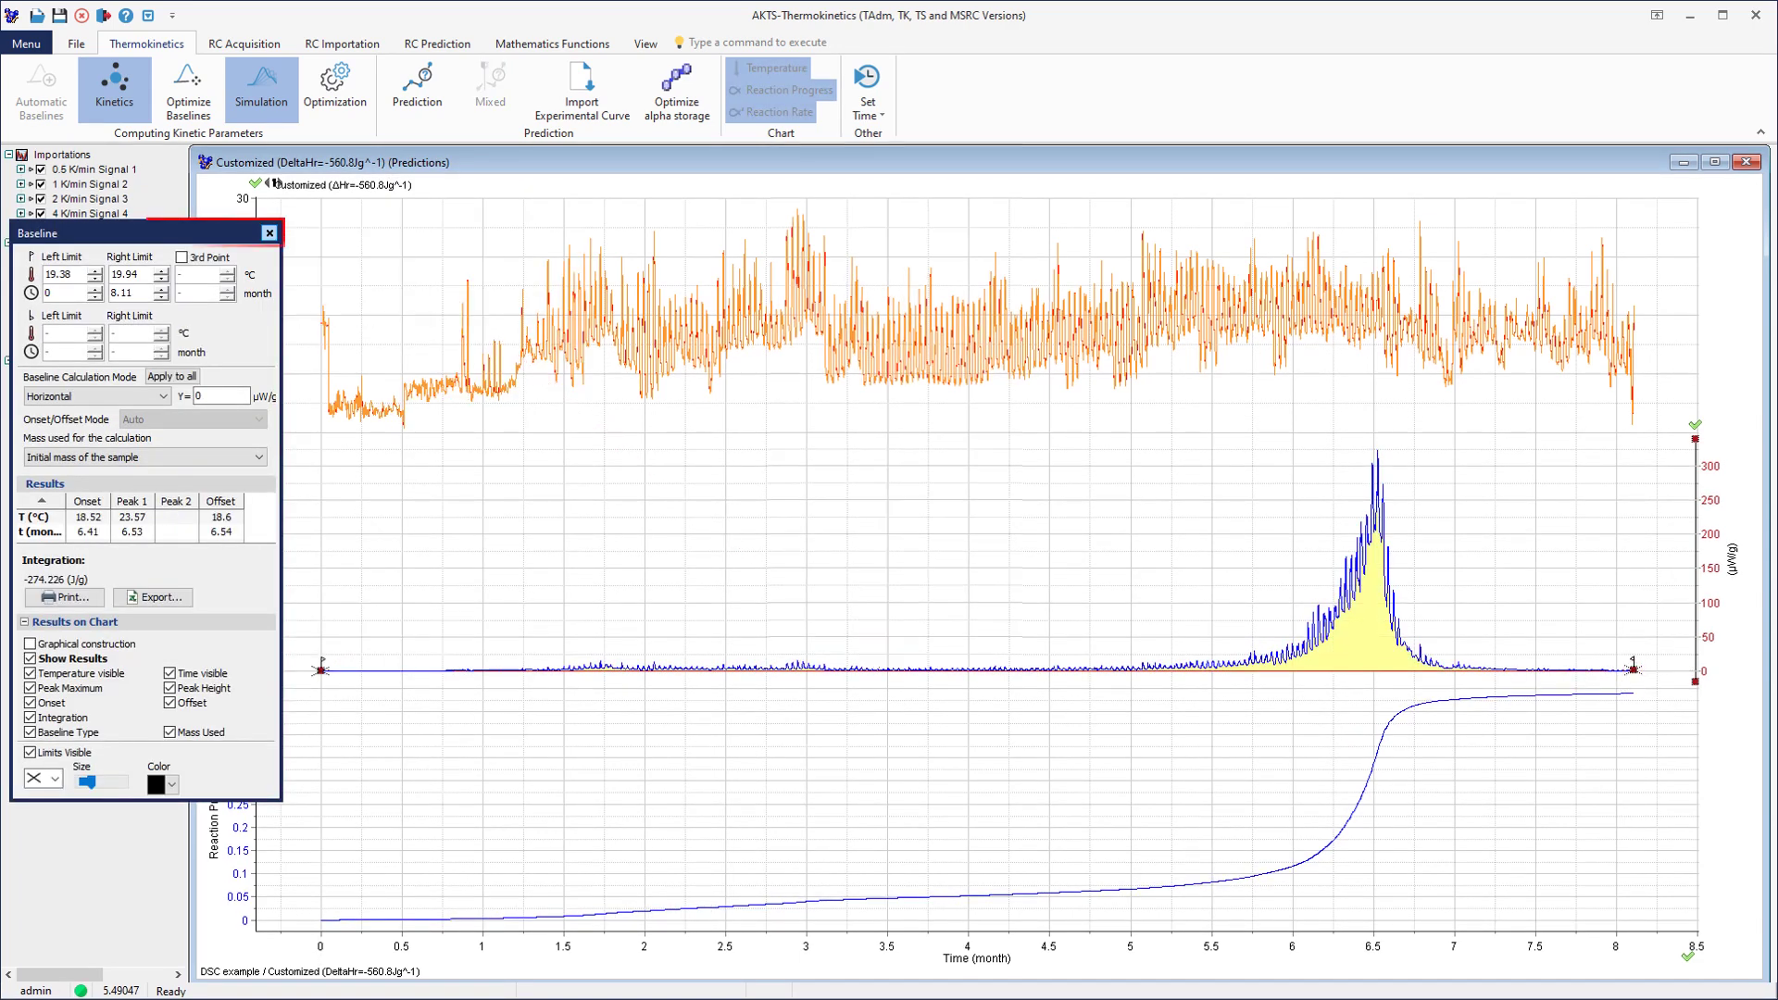
pyautogui.click(269, 235)
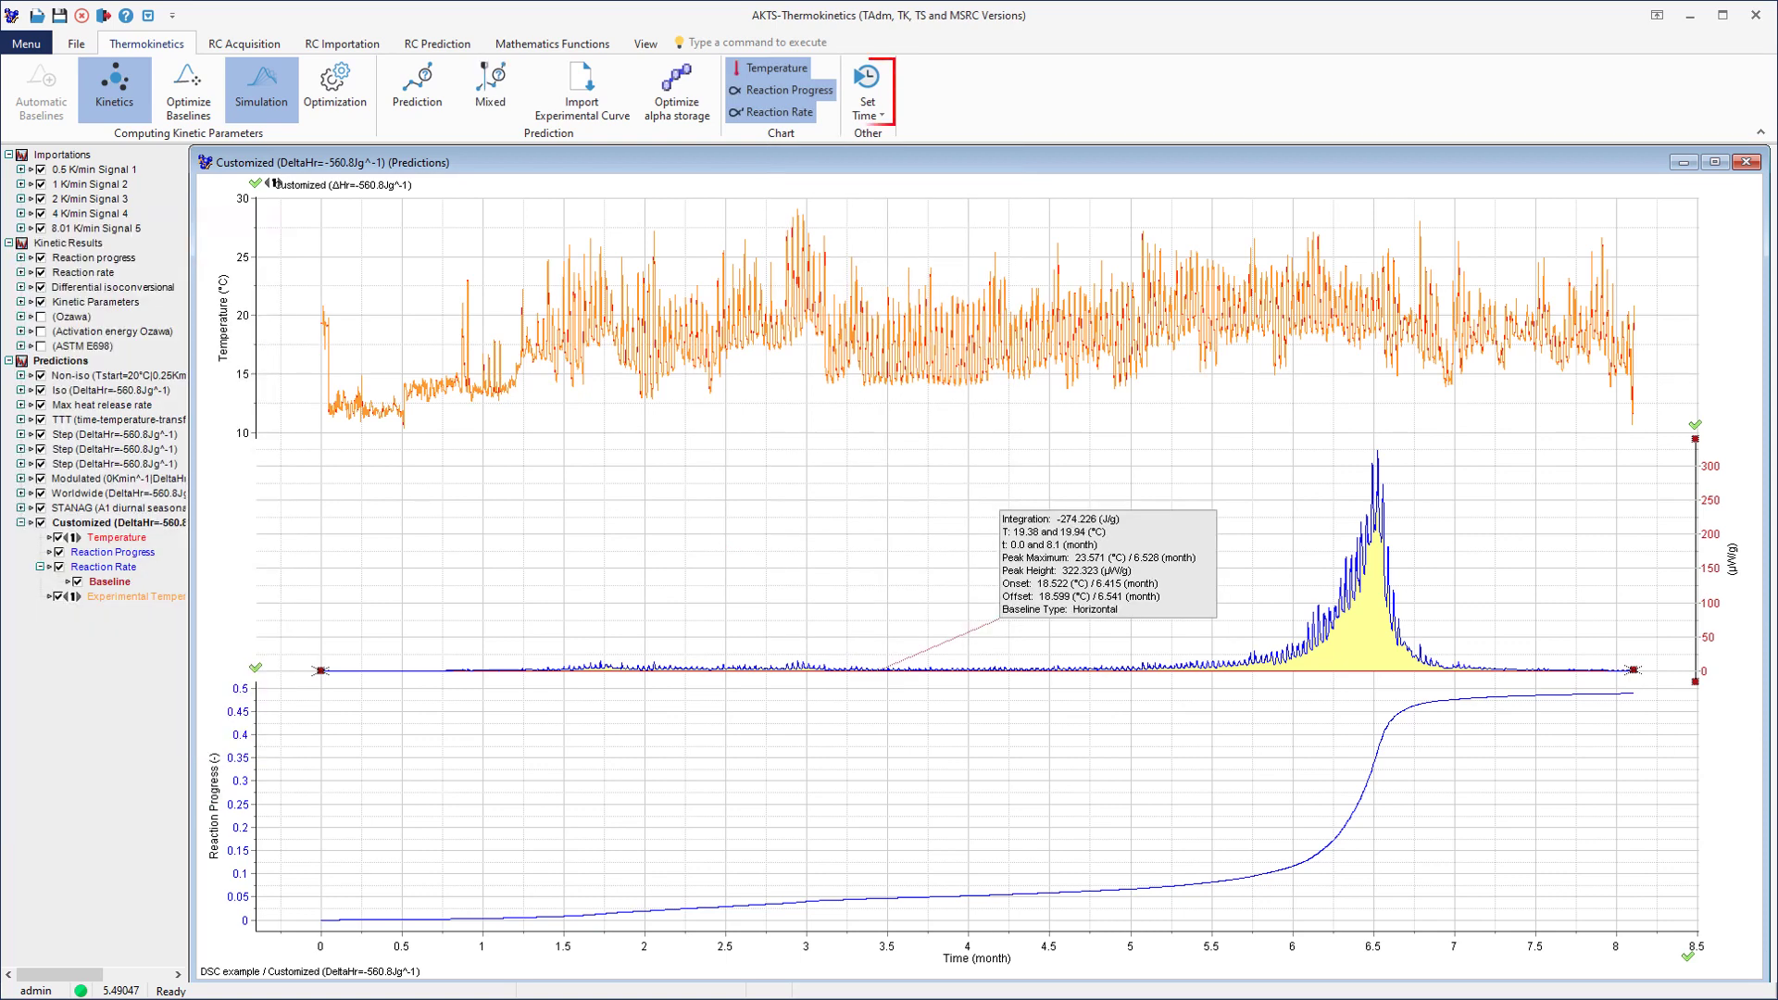
# Limit the displayed time span to 1 month and show reaction progress in J/g.
pyautogui.click(868, 112)
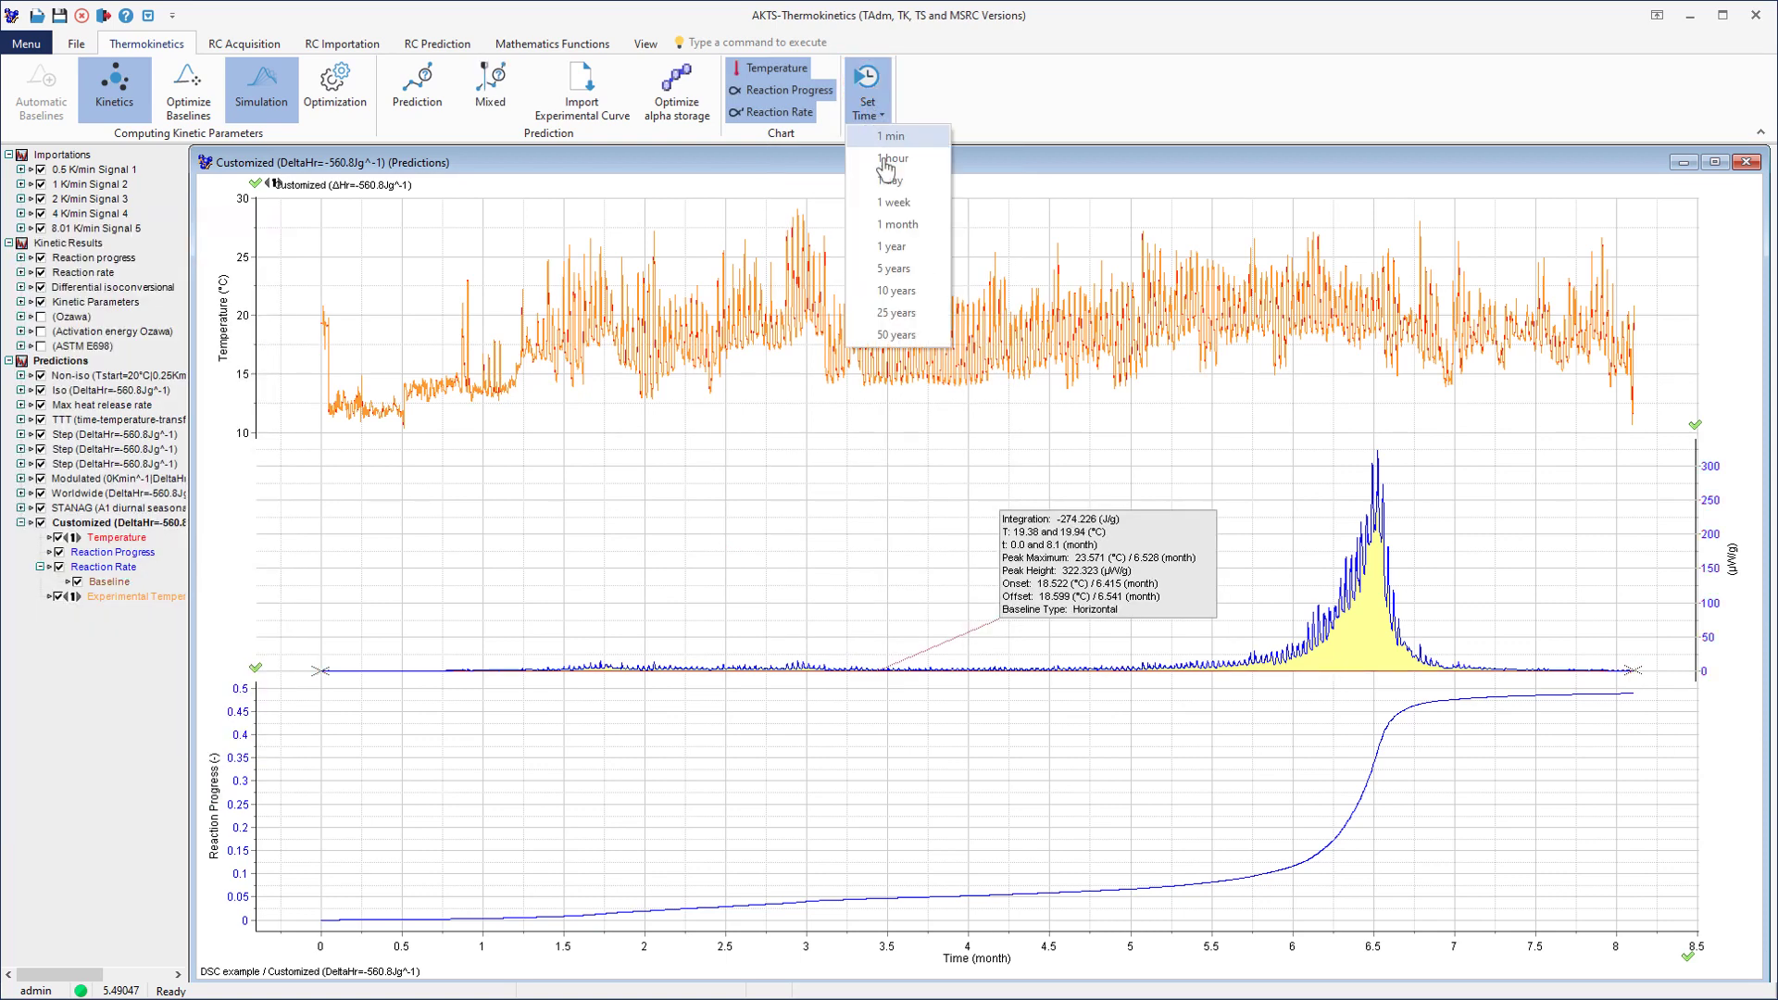
pyautogui.click(902, 228)
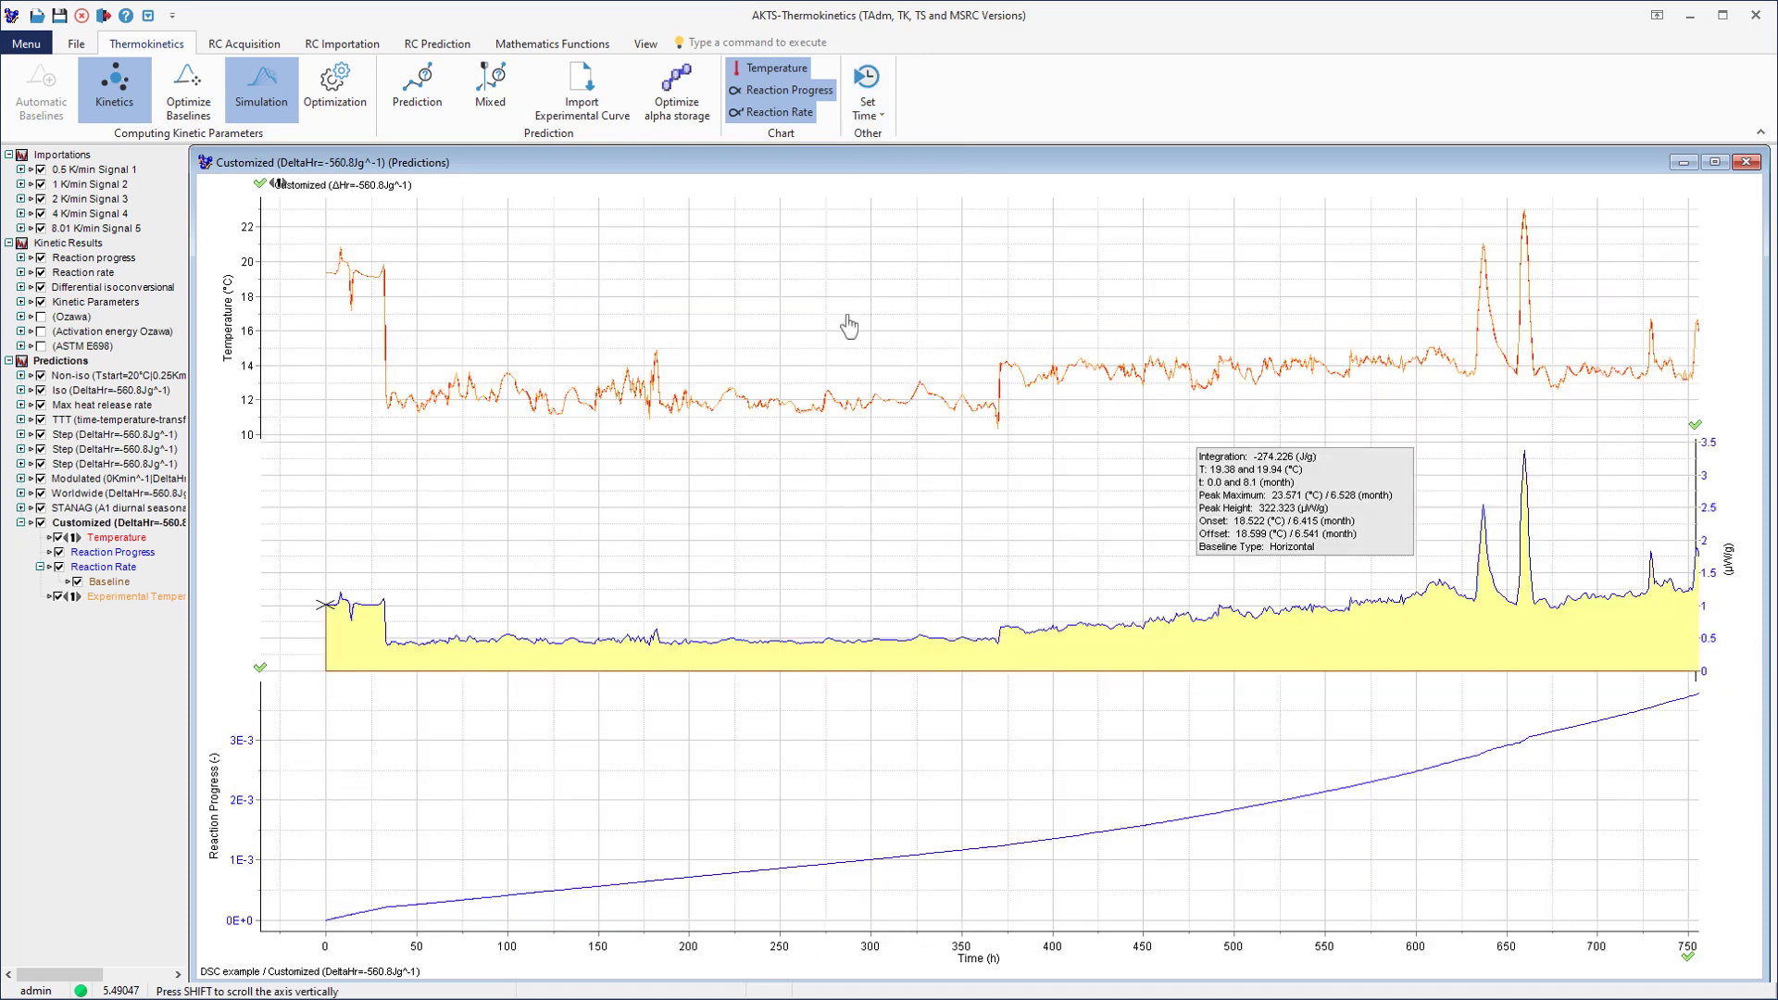
pyautogui.rightClick(486, 905)
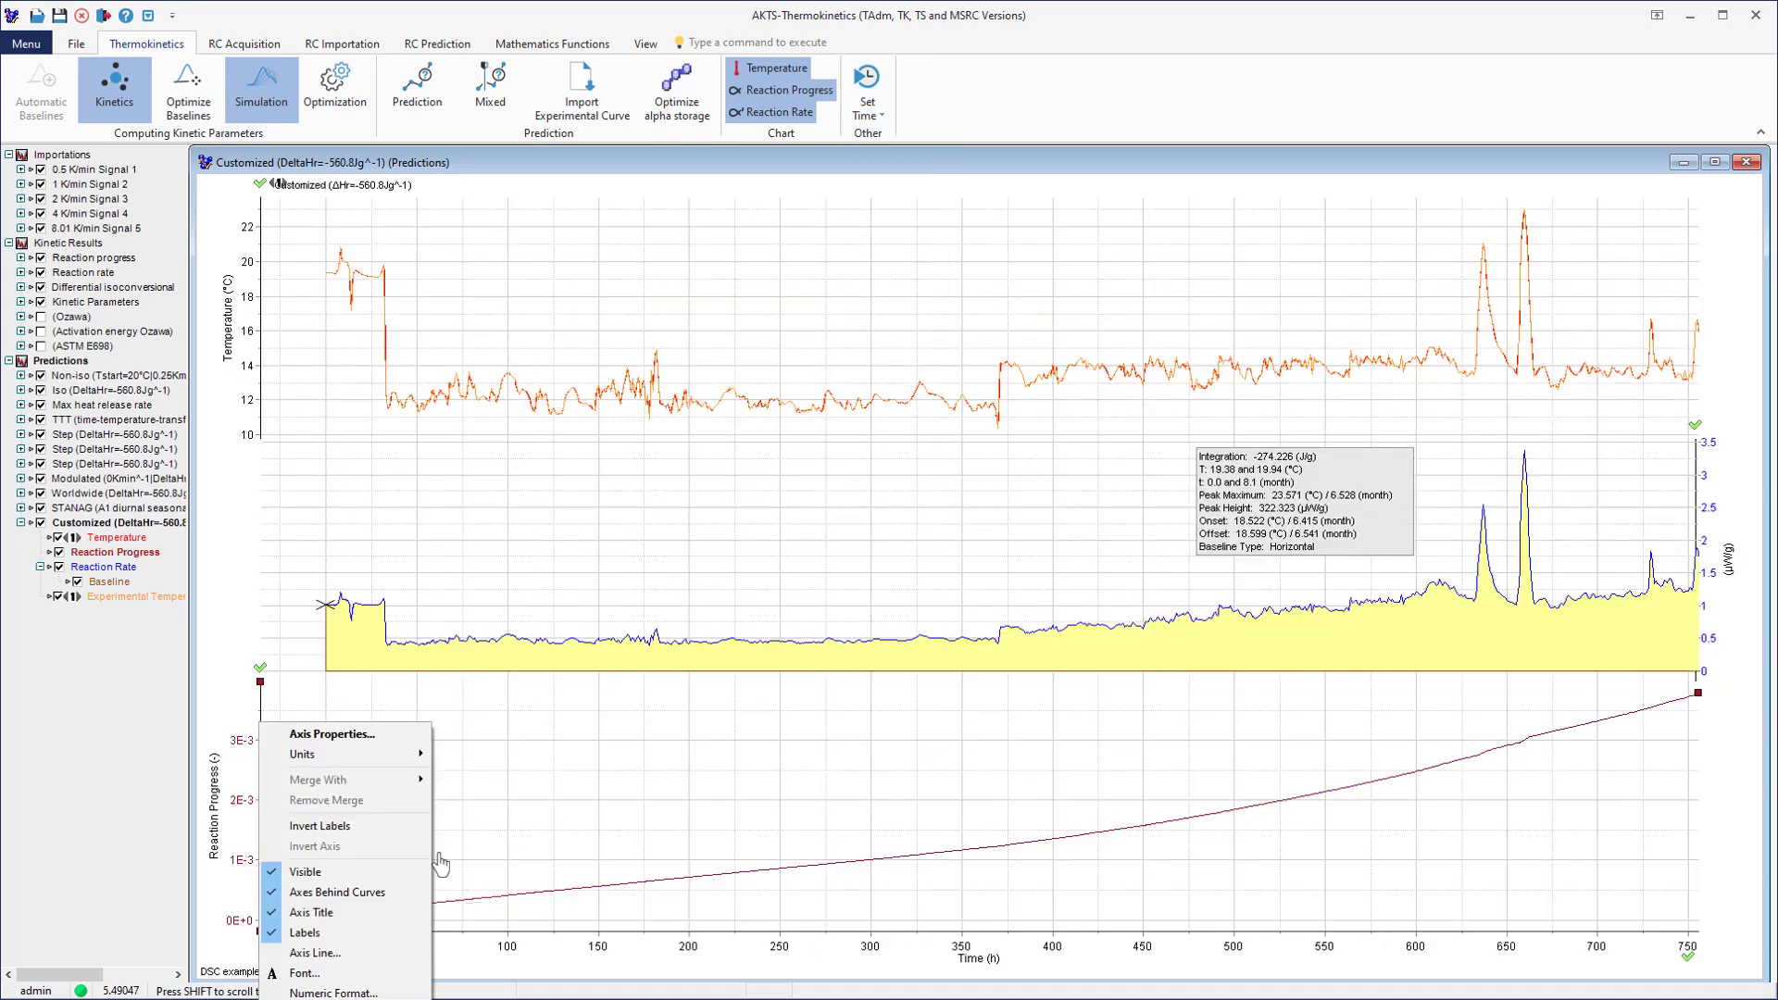
pyautogui.moveTo(338, 756)
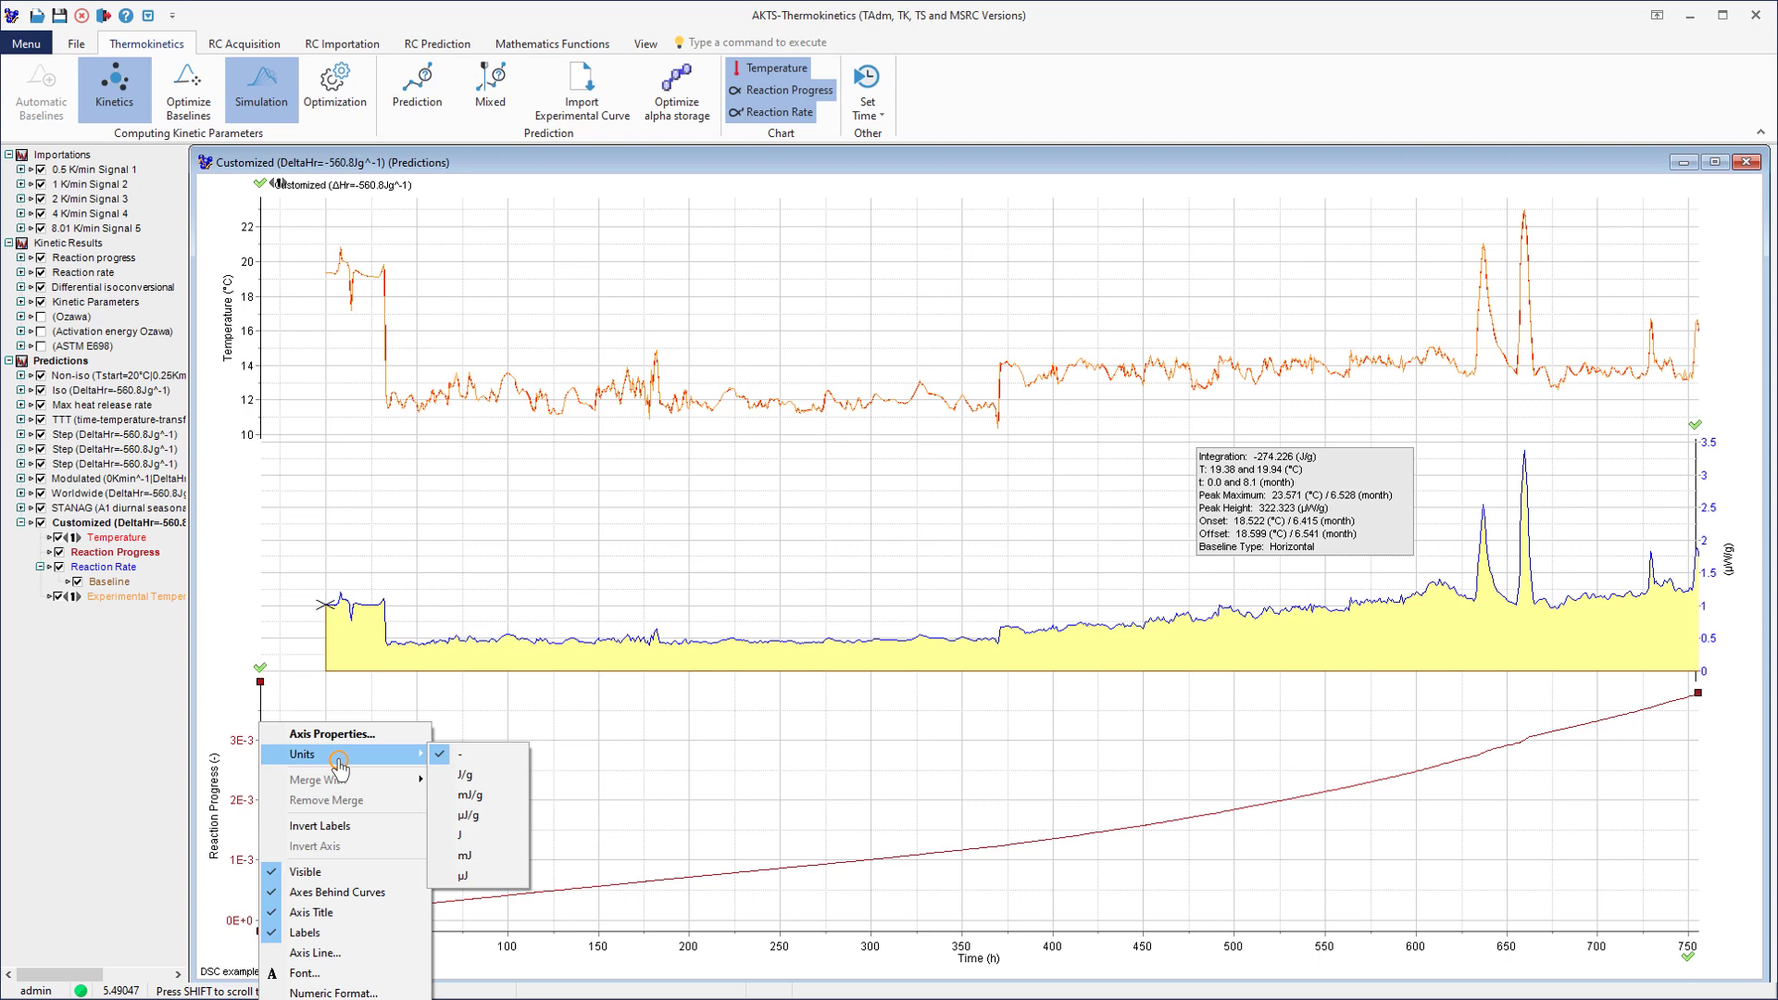
pyautogui.click(465, 775)
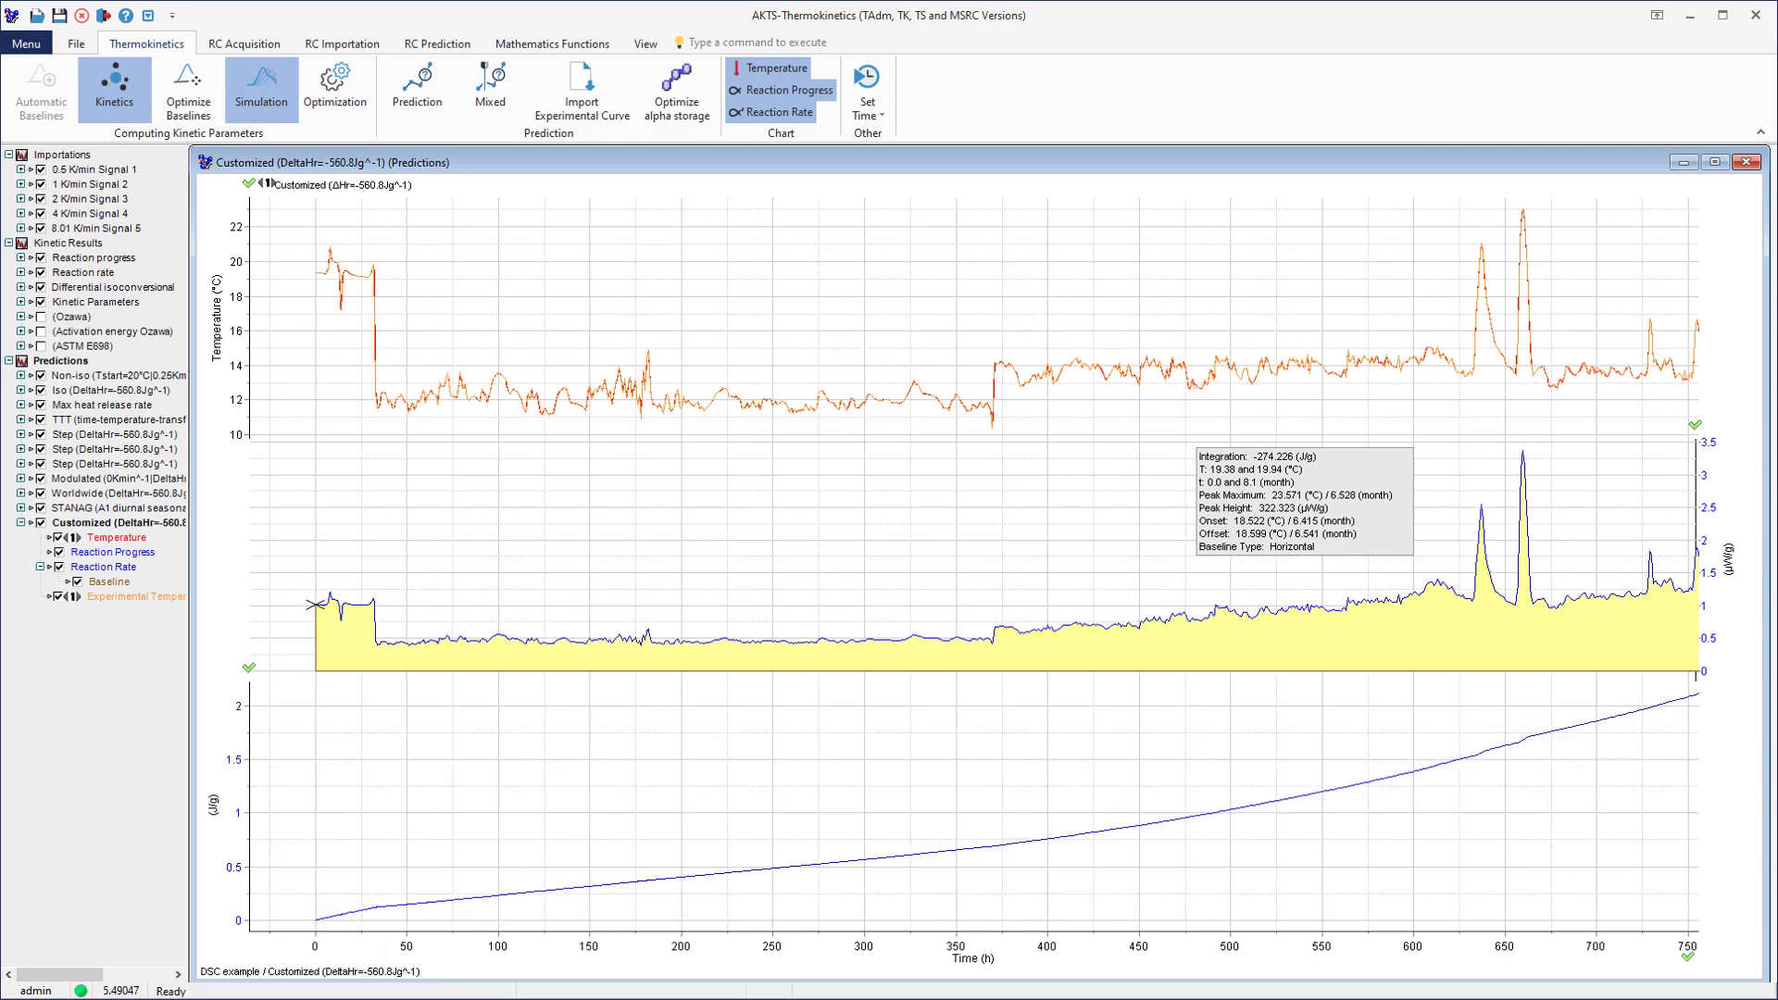